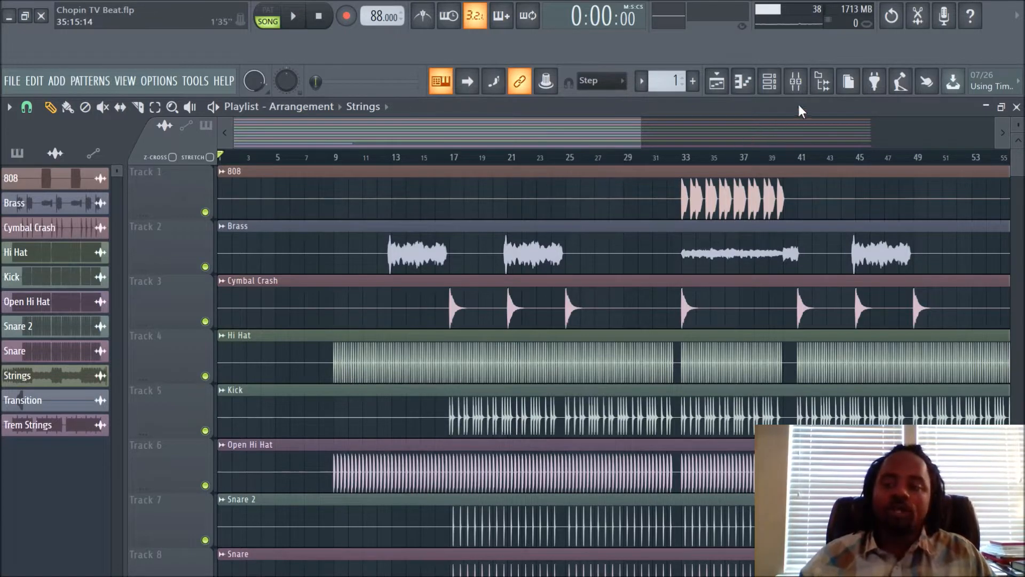
Look at the mixer, and examine the playlist's audio tracks from 808 down through Strings and Transition.
{"action": "left_click", "coordinate": [806, 85]}
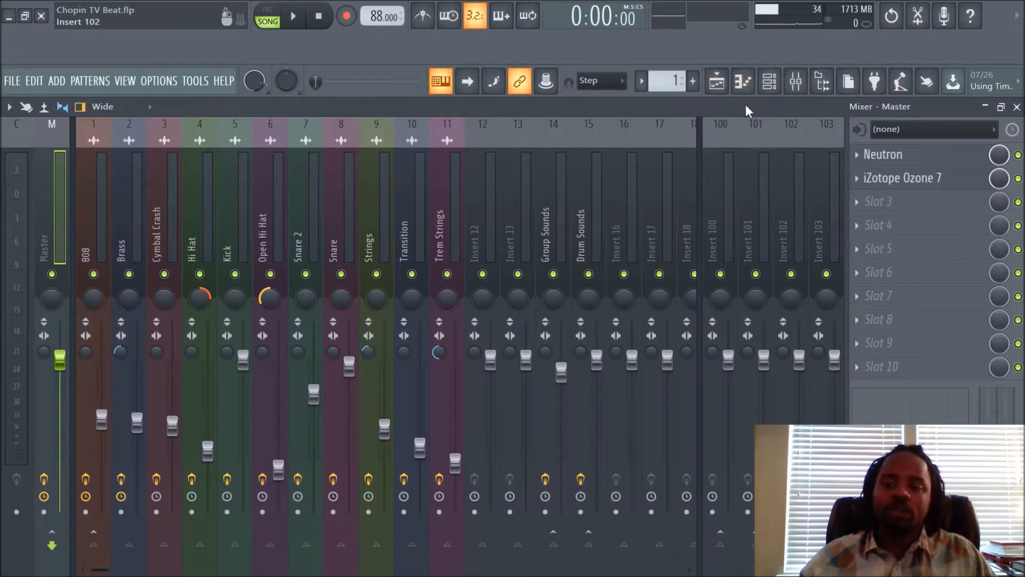
{"action": "left_click", "coordinate": [721, 86]}
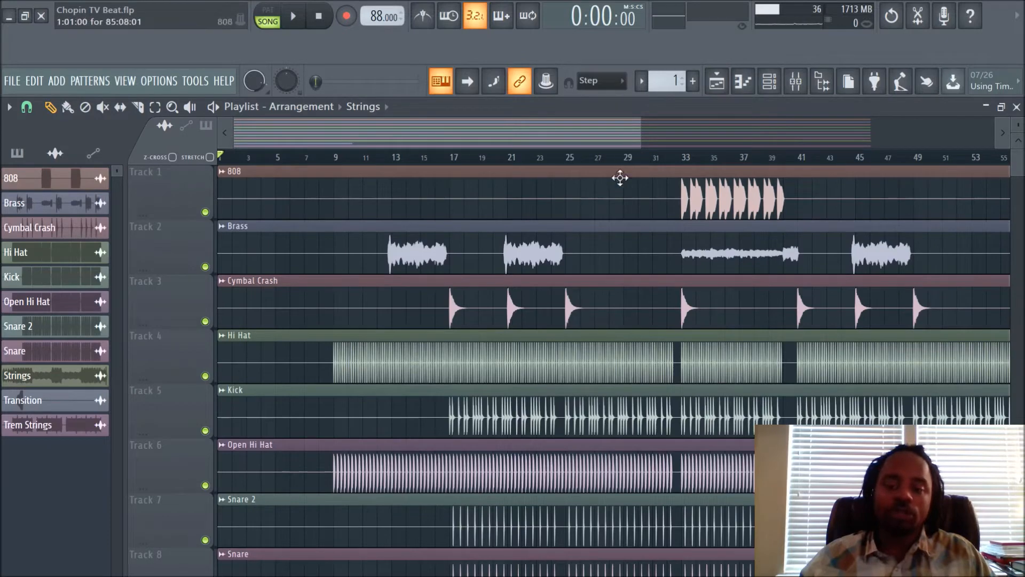
{"action": "scroll", "coordinate": [534, 246], "scroll_direction": "down", "scroll_amount": 5}
{"action": "scroll", "coordinate": [481, 213], "scroll_direction": "up", "scroll_amount": 5}
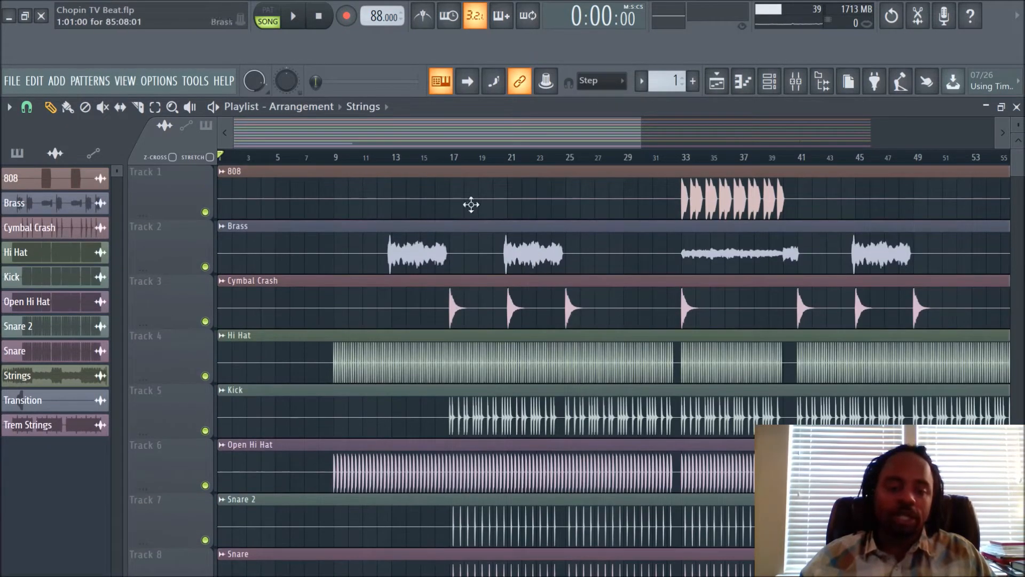
{"action": "scroll", "coordinate": [508, 255], "scroll_direction": "down", "scroll_amount": 3}
{"action": "scroll", "coordinate": [578, 257], "scroll_direction": "down", "scroll_amount": 1}
{"action": "scroll", "coordinate": [556, 251], "scroll_direction": "up", "scroll_amount": 4}
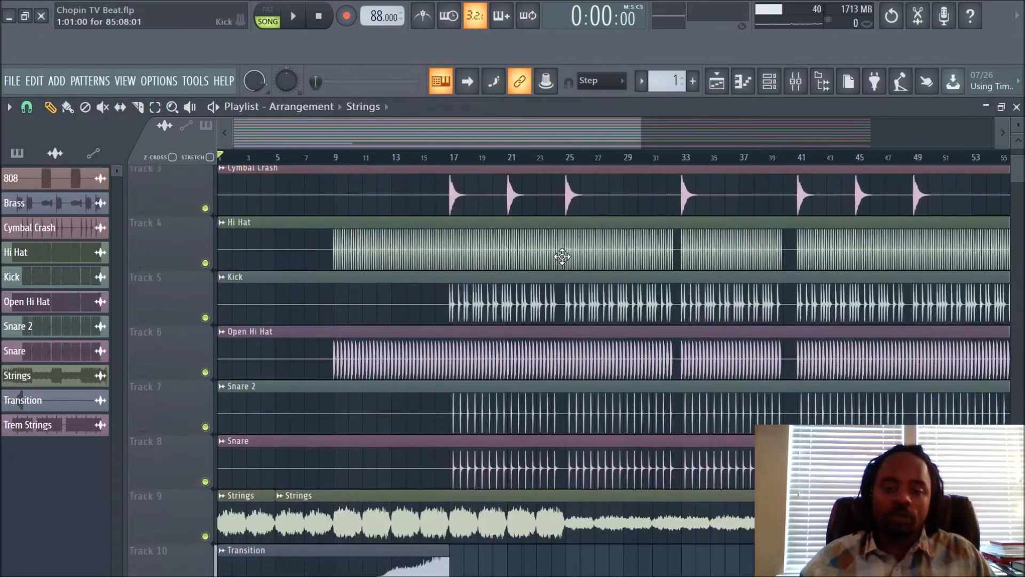
{"action": "scroll", "coordinate": [561, 252], "scroll_direction": "down", "scroll_amount": 5}
{"action": "scroll", "coordinate": [561, 262], "scroll_direction": "up", "scroll_amount": 5}
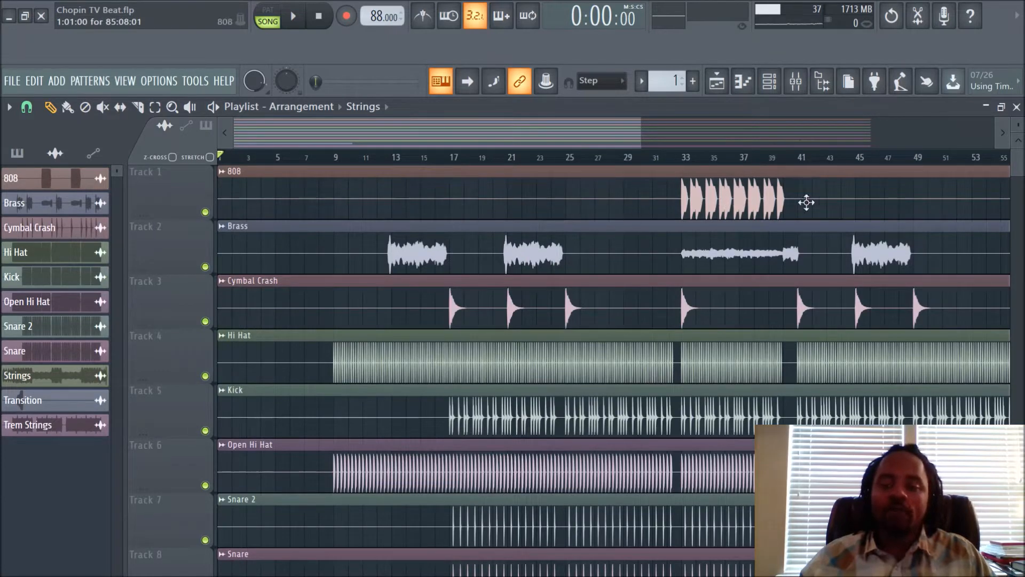
{"action": "scroll", "coordinate": [621, 326], "scroll_direction": "down", "scroll_amount": 2}
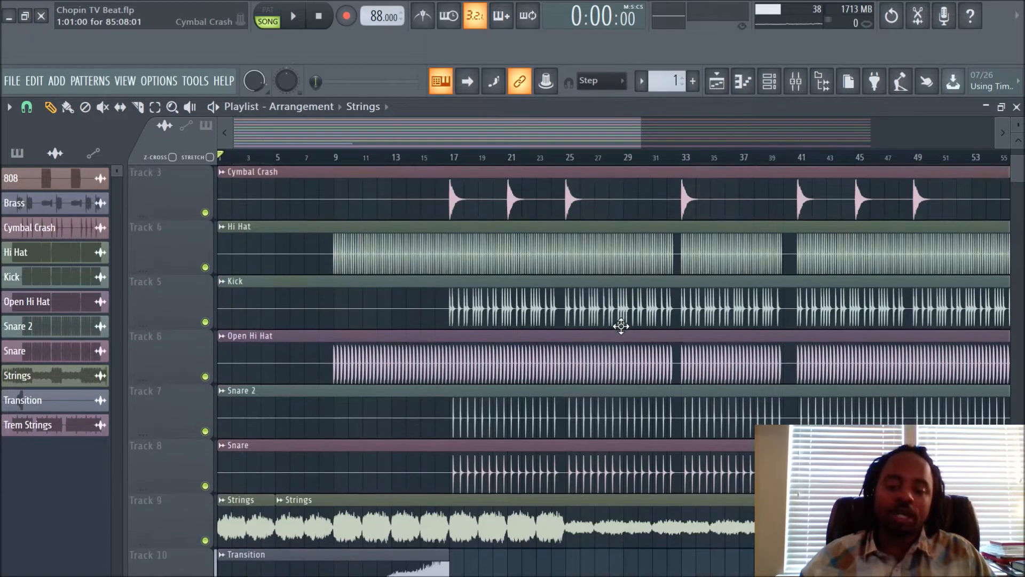
{"action": "scroll", "coordinate": [533, 323], "scroll_direction": "down", "scroll_amount": 3}
{"action": "scroll", "coordinate": [574, 401], "scroll_direction": "up", "scroll_amount": 5}
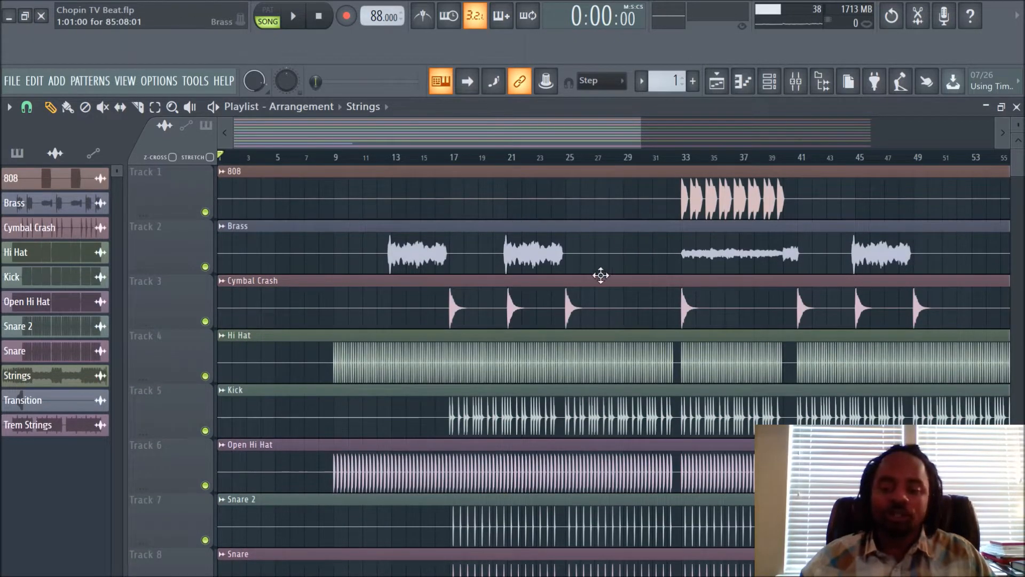
{"action": "scroll", "coordinate": [613, 320], "scroll_direction": "down", "scroll_amount": 5}
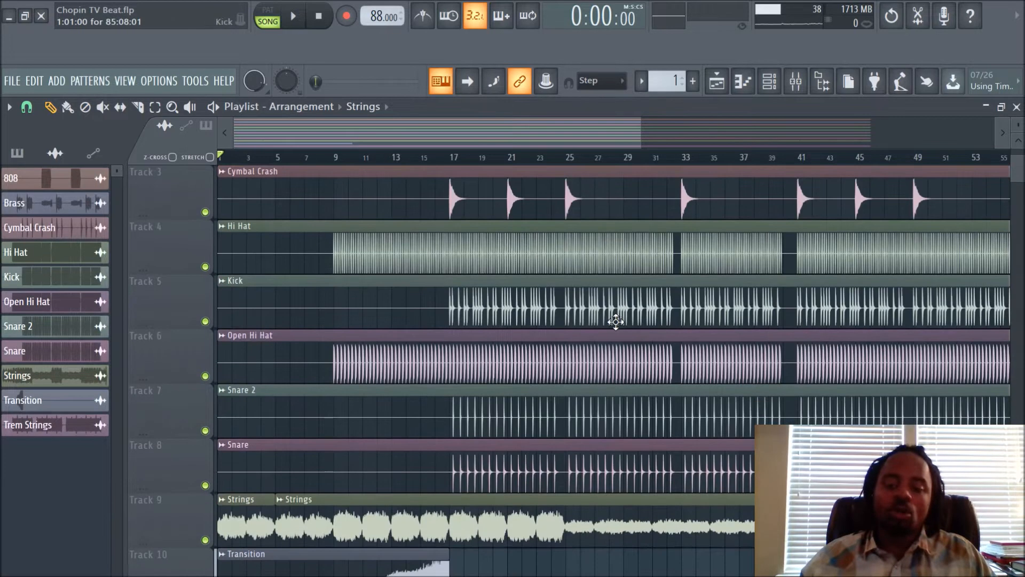
{"action": "scroll", "coordinate": [322, 320], "scroll_direction": "up", "scroll_amount": 5}
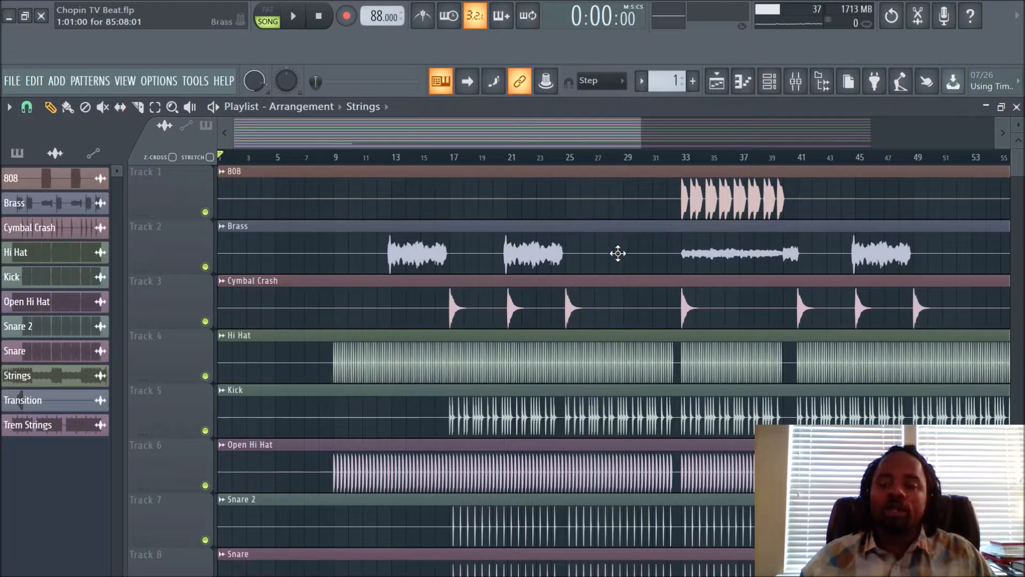
Compare the mixer's tracks with the audio tracks arranged in the playlist.
{"action": "left_click", "coordinate": [795, 80]}
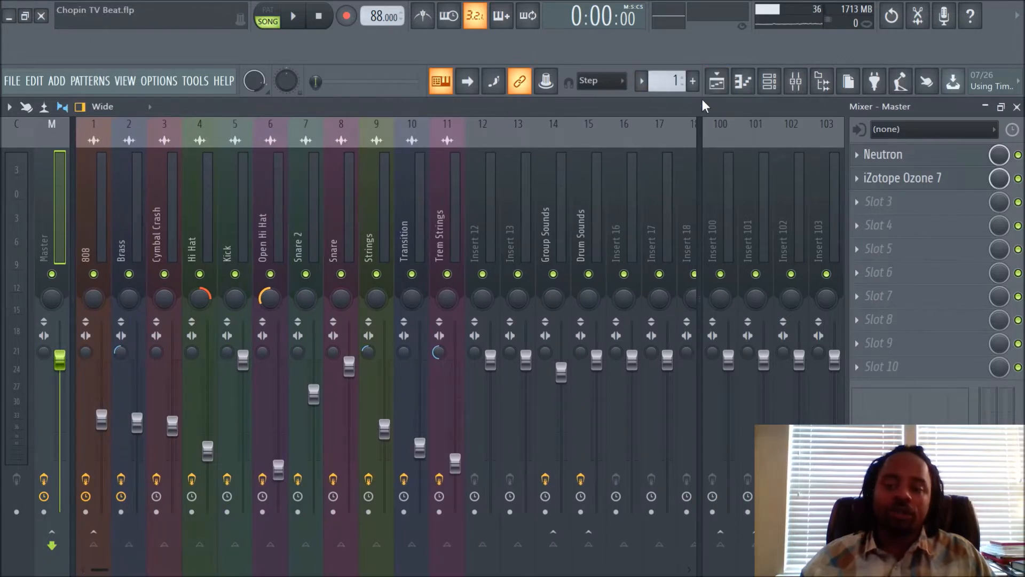
{"action": "left_click", "coordinate": [719, 84]}
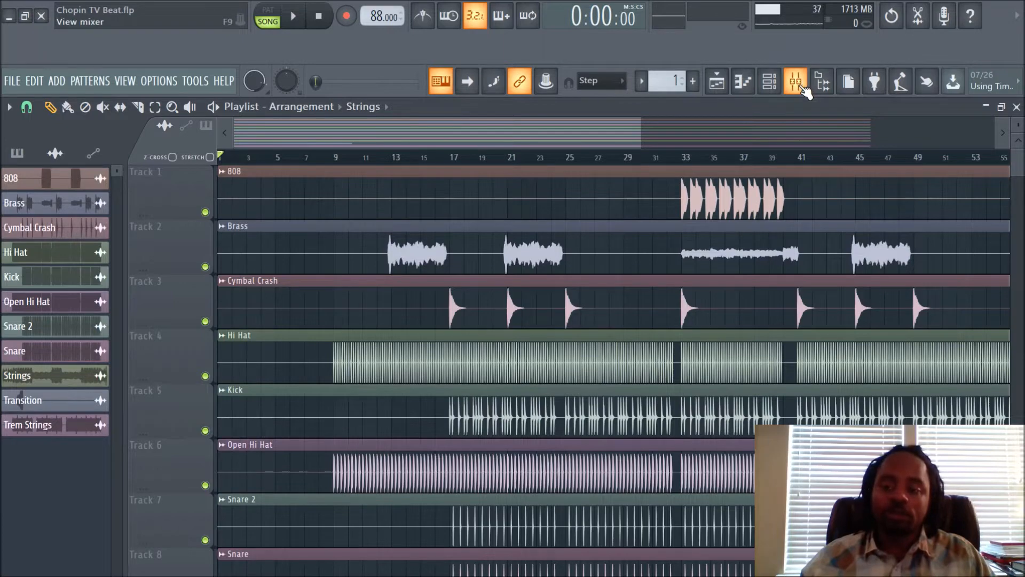
{"action": "left_click", "coordinate": [797, 83]}
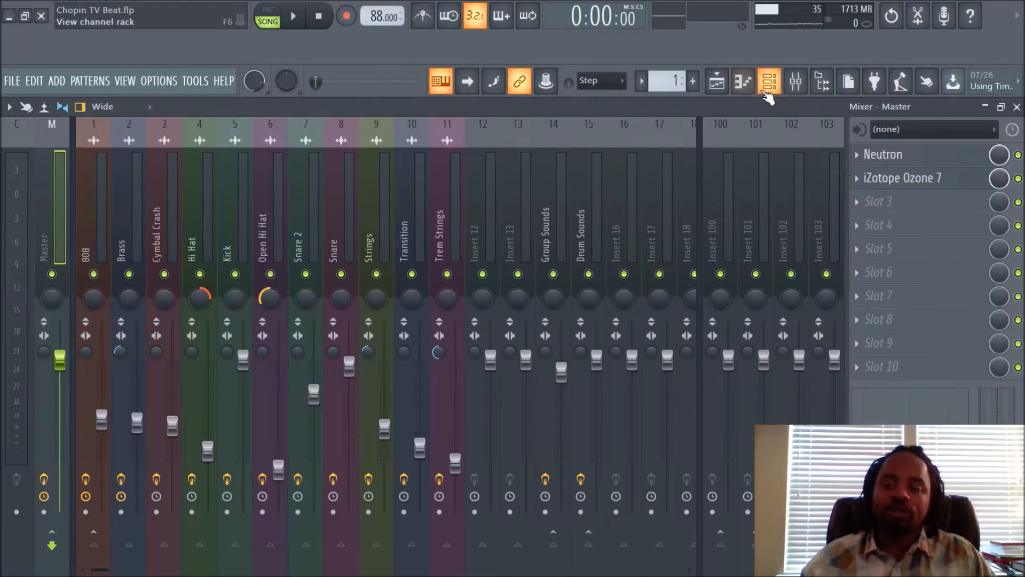
{"action": "left_click", "coordinate": [717, 82]}
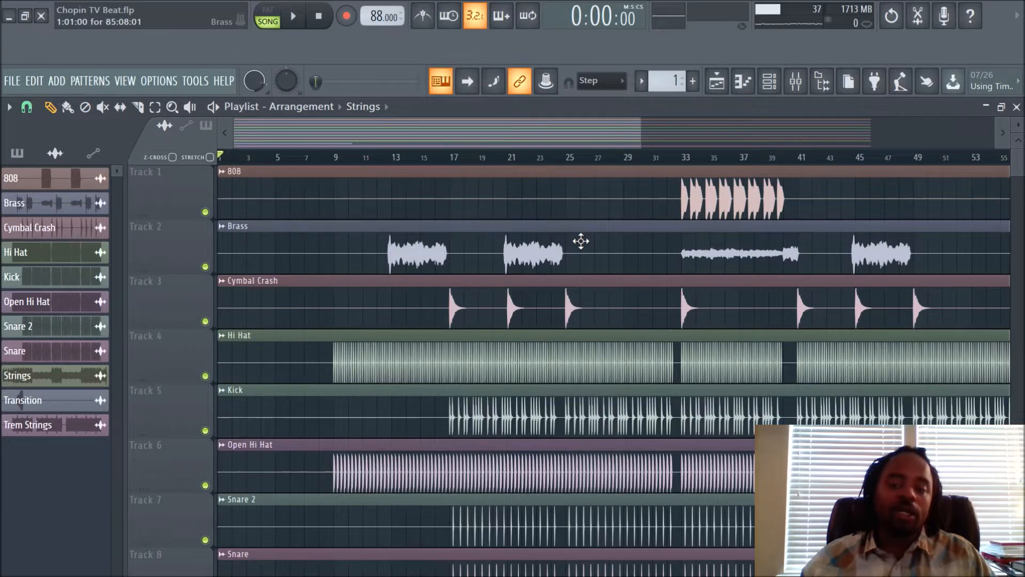
{"action": "left_click", "coordinate": [796, 80]}
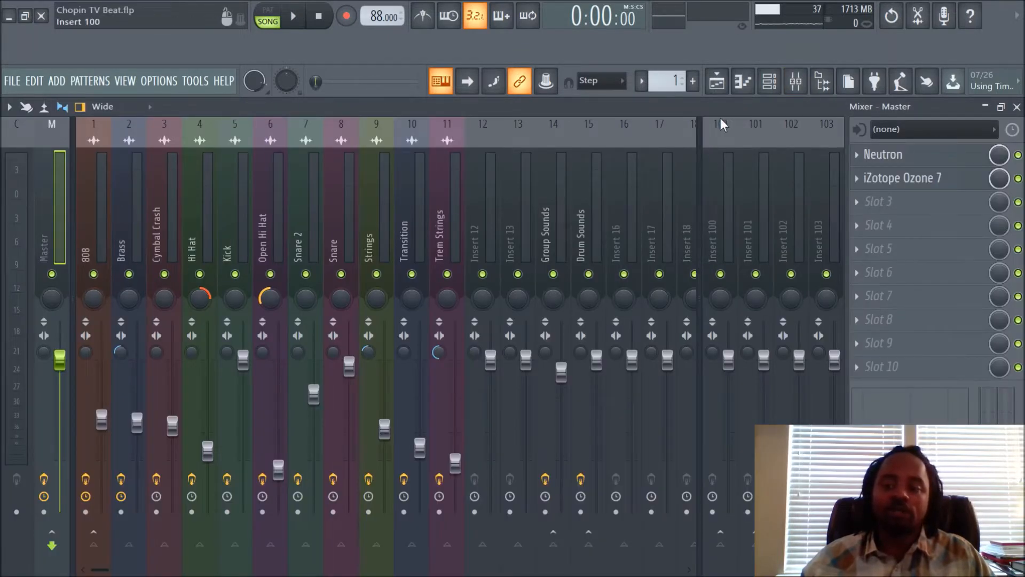
{"action": "left_click", "coordinate": [716, 80]}
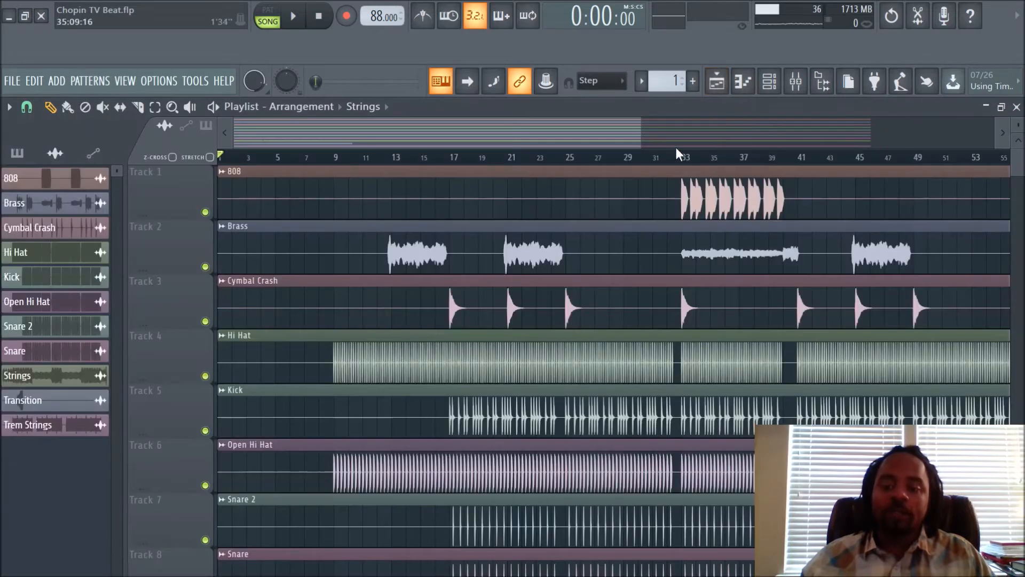
{"action": "scroll", "coordinate": [677, 156], "scroll_direction": "down", "scroll_amount": 3}
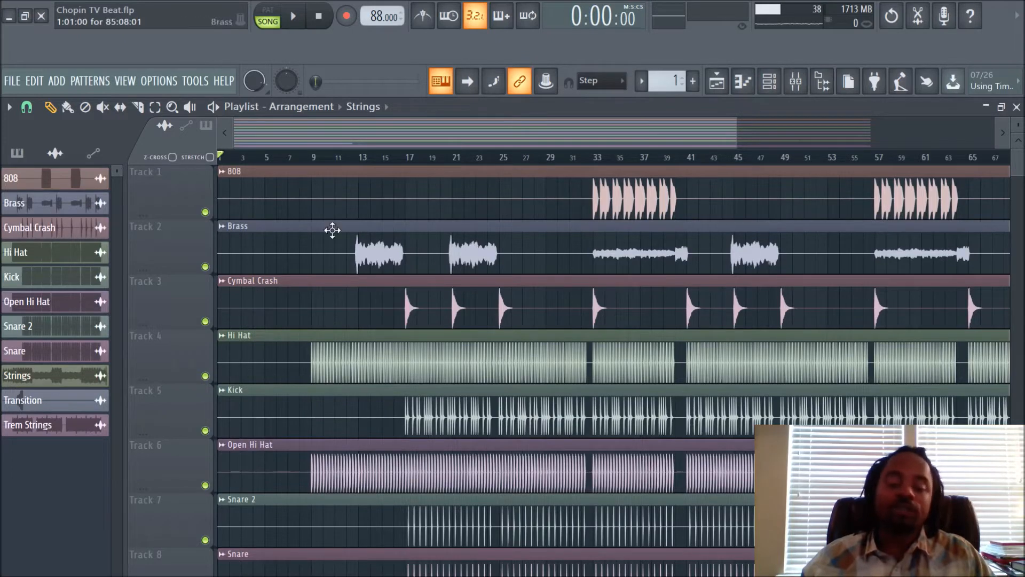
{"action": "left_click", "coordinate": [795, 84]}
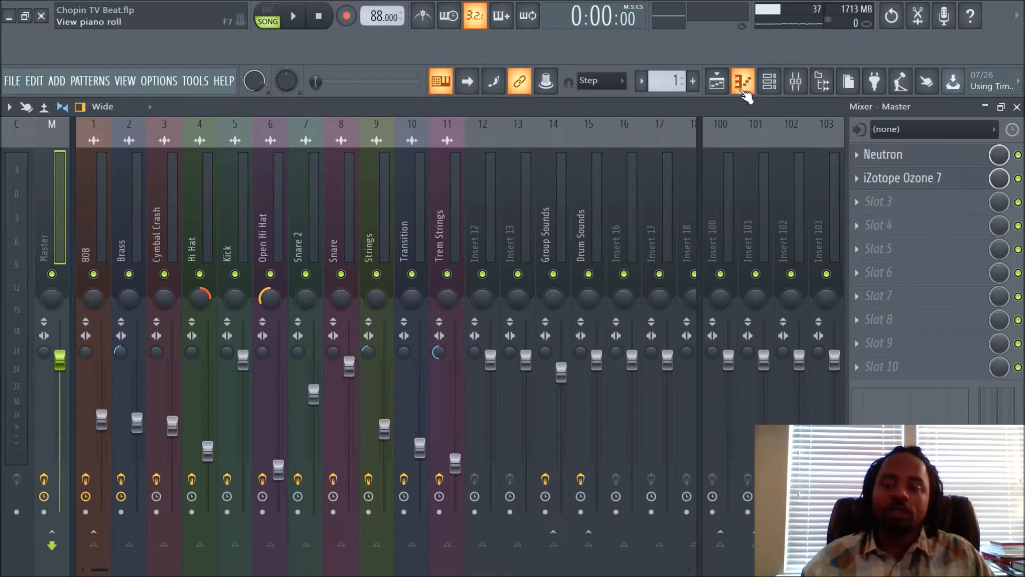
{"action": "left_click", "coordinate": [717, 84]}
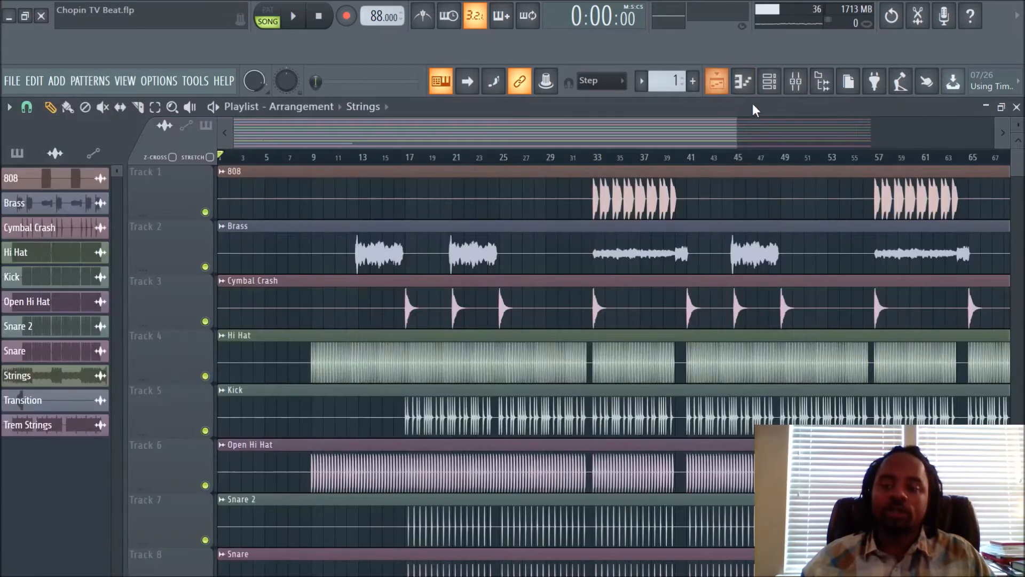
Show the channel rack and try routing the 808 channel to Master, restoring its target mixer track to 1.
{"action": "left_click", "coordinate": [769, 82]}
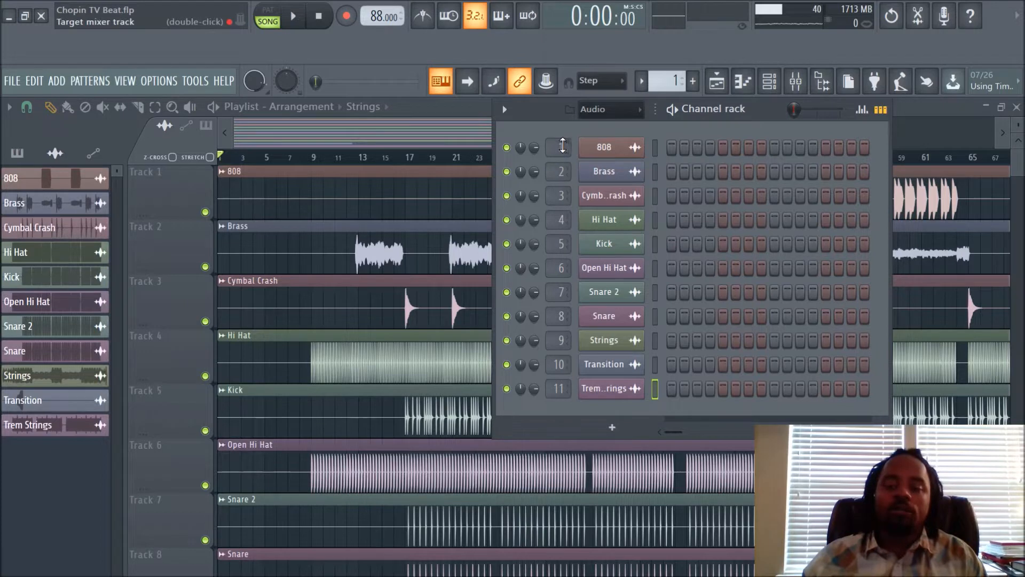
{"action": "scroll", "coordinate": [563, 145], "scroll_direction": "down", "scroll_amount": 1}
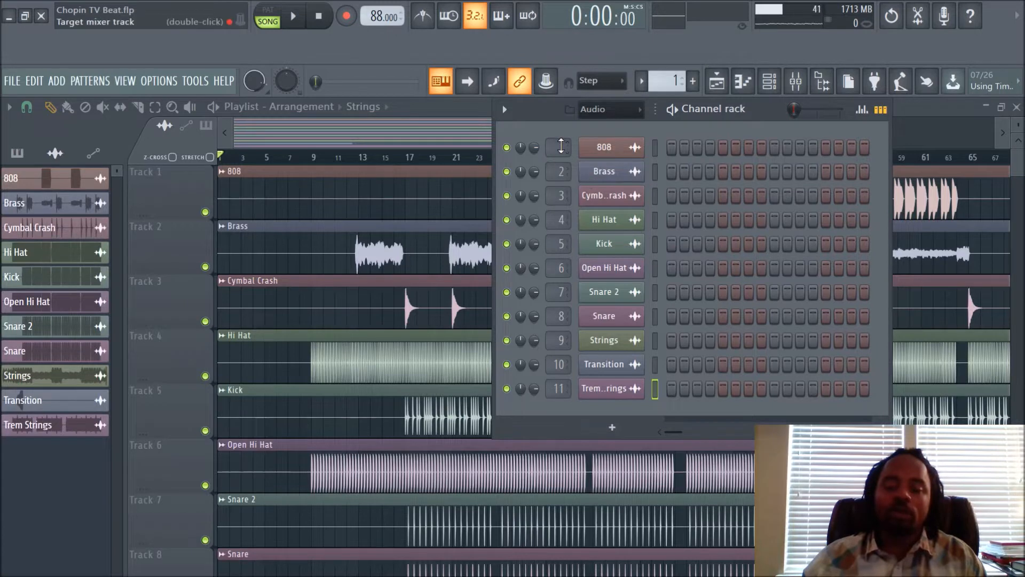
{"action": "scroll", "coordinate": [562, 148], "scroll_direction": "down", "scroll_amount": 1}
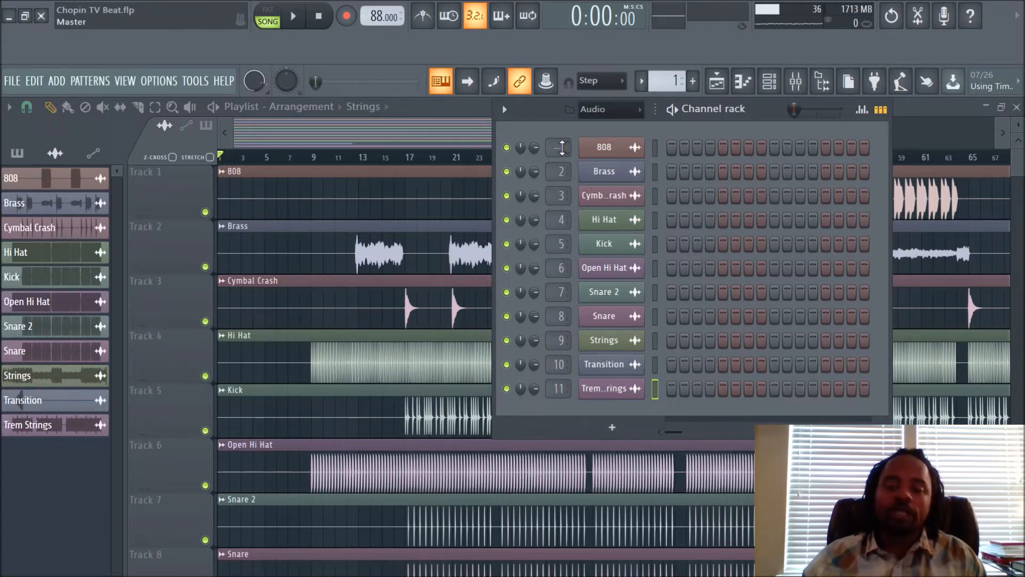
{"action": "scroll", "coordinate": [562, 148], "scroll_direction": "up", "scroll_amount": 1}
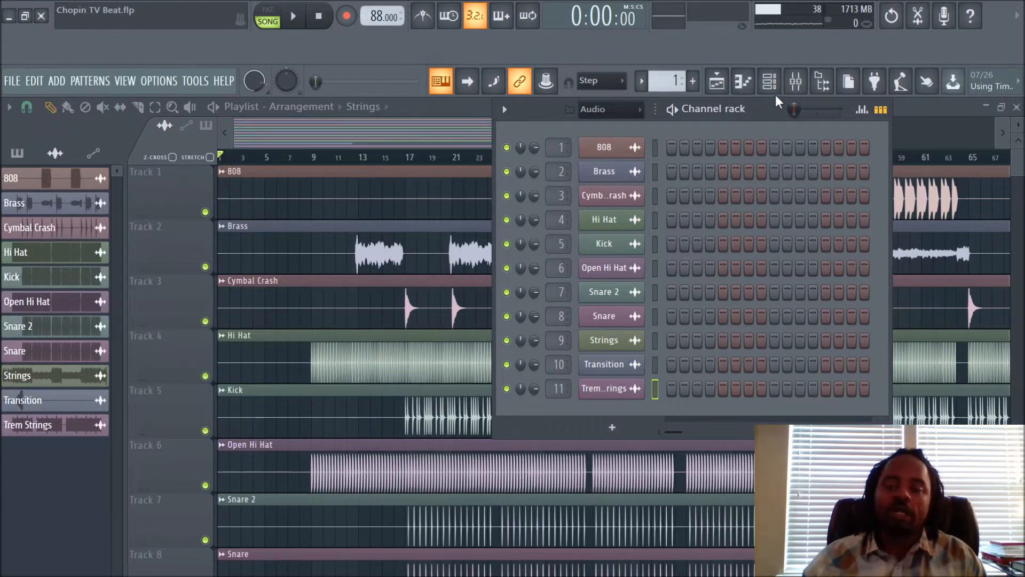
Show the channel rack over the mixer and try routing the Brass channel to mixer track 1, restoring it to track 2.
{"action": "left_click", "coordinate": [802, 92]}
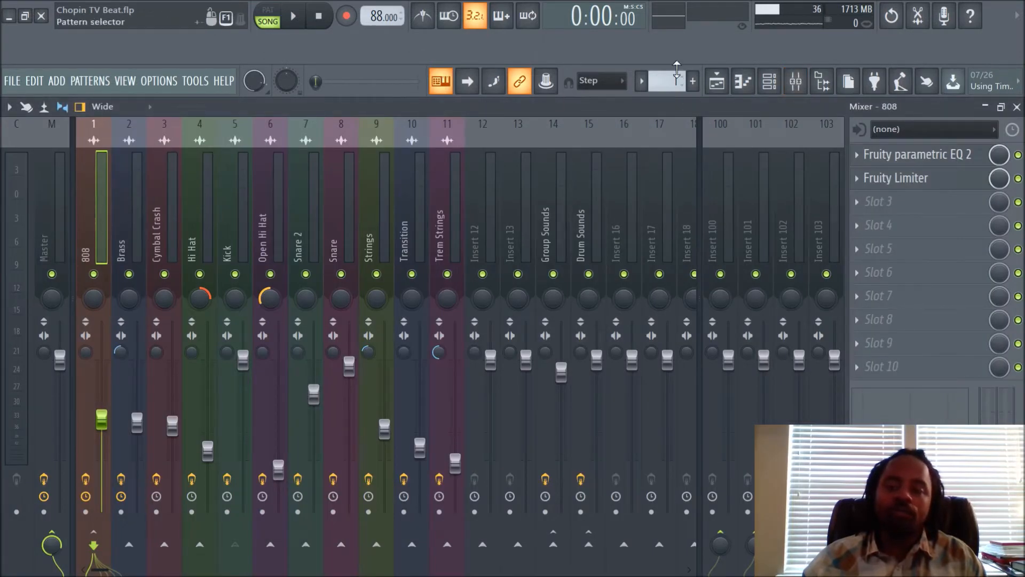
{"action": "left_click", "coordinate": [769, 81]}
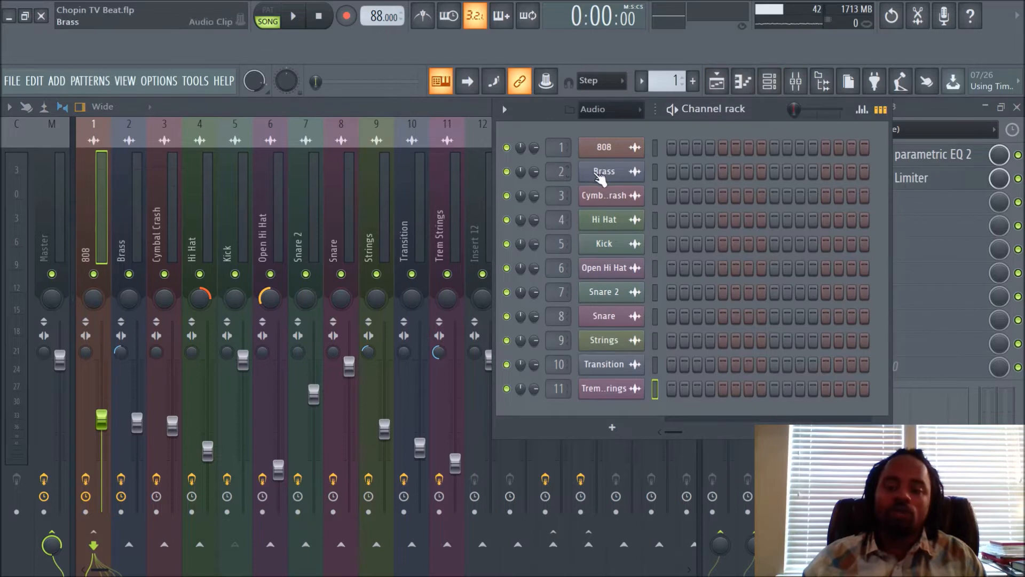
{"action": "scroll", "coordinate": [558, 172], "scroll_direction": "down", "scroll_amount": 1}
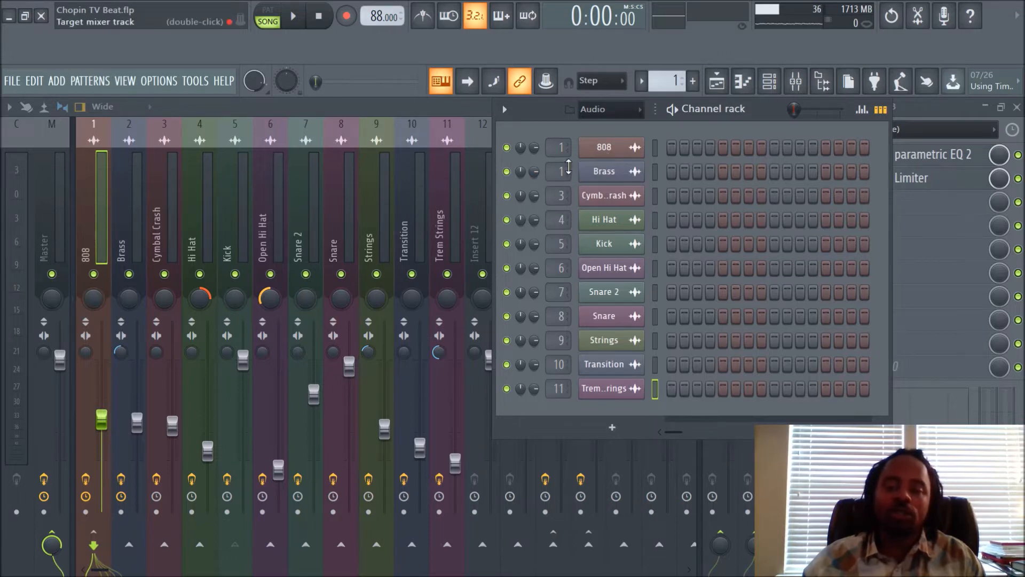
{"action": "scroll", "coordinate": [560, 171], "scroll_direction": "up", "scroll_amount": 1}
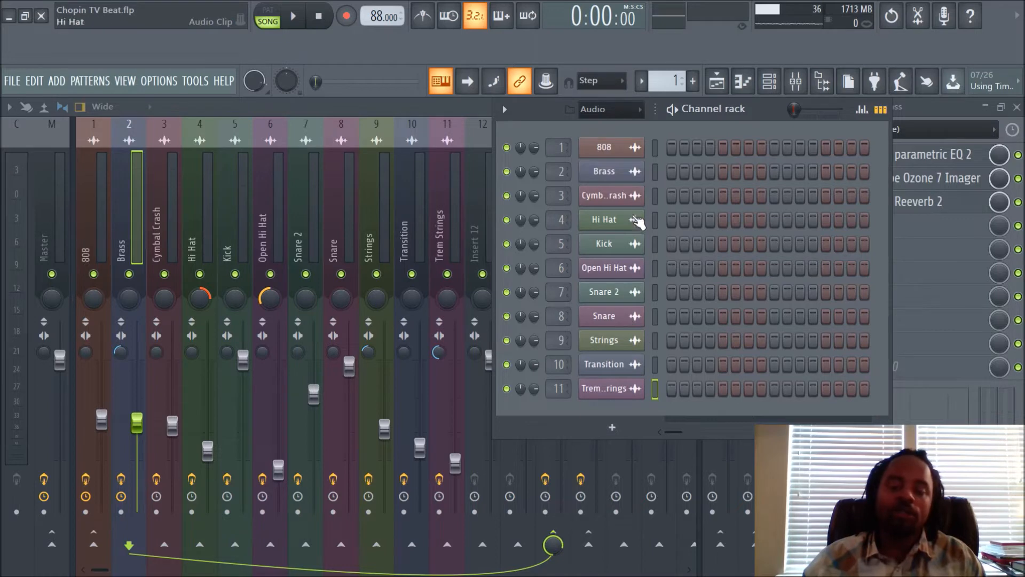
Select all eleven channels in the channel rack, from 808 to Trem Strings.
{"action": "double_click", "coordinate": [655, 155]}
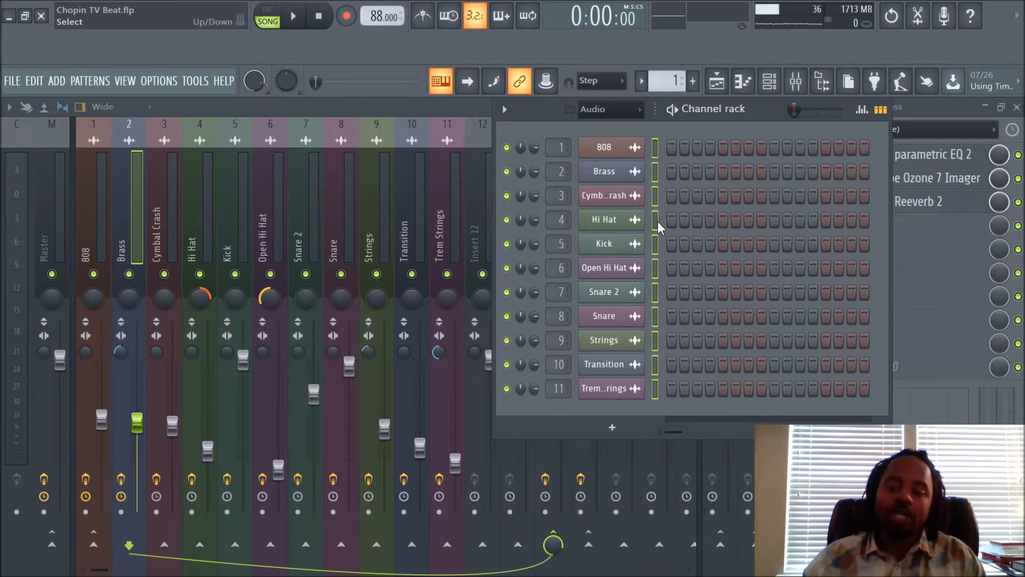
{"action": "left_click", "coordinate": [655, 319]}
{"action": "left_click", "coordinate": [656, 319]}
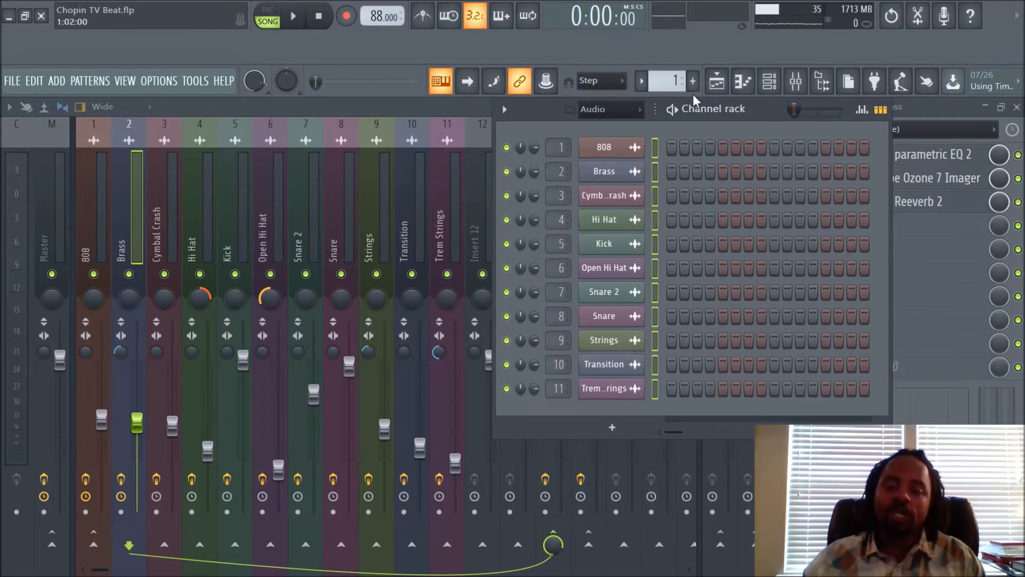
Review the playlist tracks down to Trem Strings, and return to the mixer with the channel rack shown.
{"action": "left_click", "coordinate": [719, 84]}
{"action": "scroll", "coordinate": [588, 355], "scroll_direction": "down", "scroll_amount": 3}
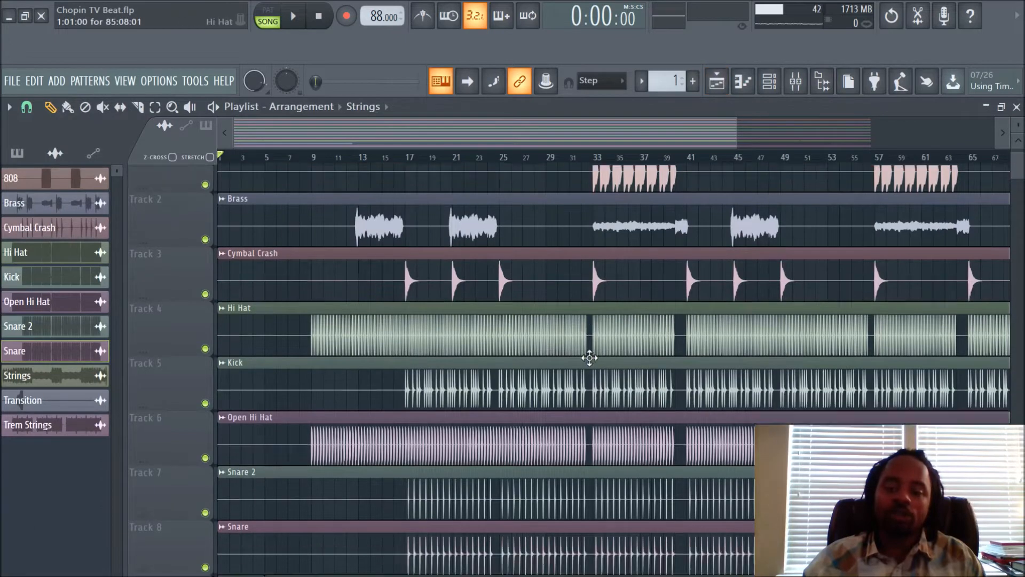
{"action": "scroll", "coordinate": [585, 461], "scroll_direction": "down", "scroll_amount": 3}
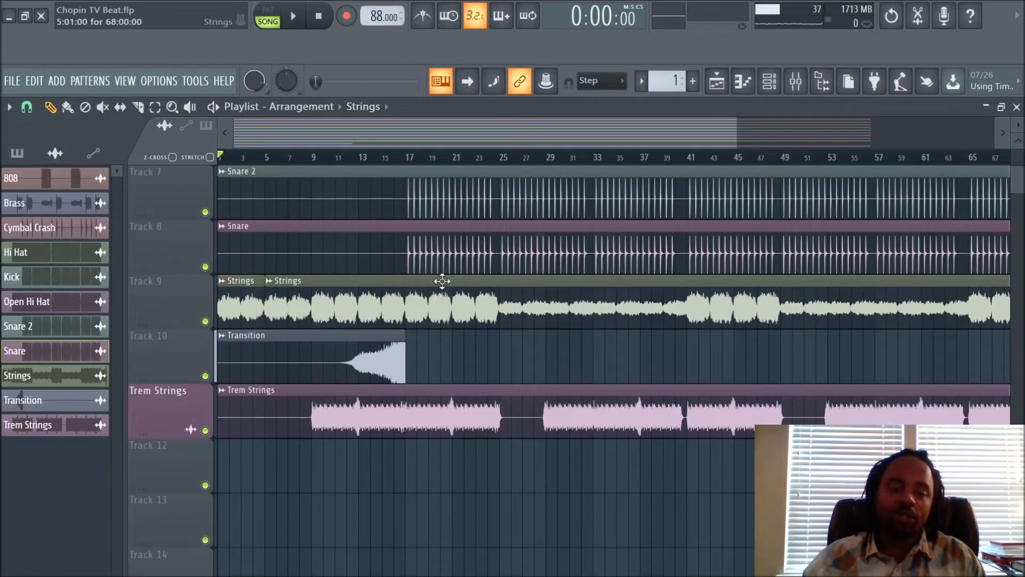
{"action": "left_click", "coordinate": [796, 88]}
{"action": "left_click", "coordinate": [769, 81]}
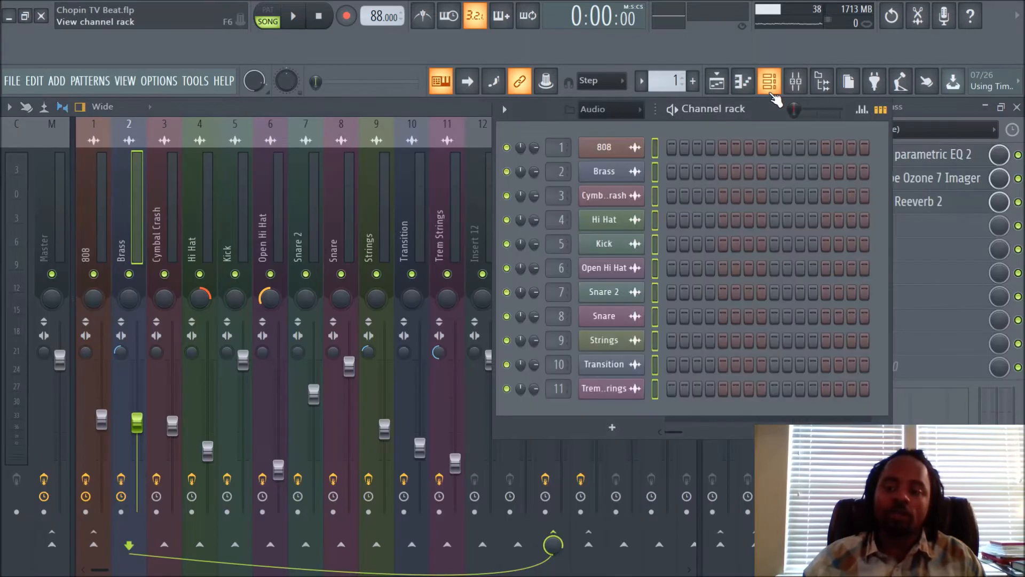
Bring the mixer to the front, look through its insert tracks and select the 808 track.
{"action": "left_click", "coordinate": [418, 105]}
{"action": "scroll", "coordinate": [521, 171], "scroll_direction": "down", "scroll_amount": 3}
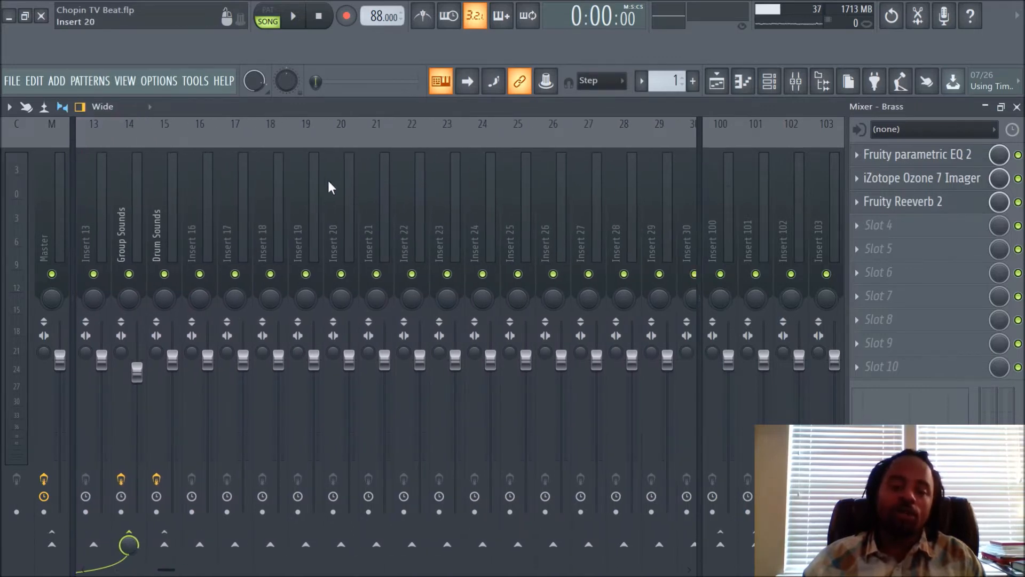
{"action": "scroll", "coordinate": [328, 179], "scroll_direction": "up", "scroll_amount": 3}
{"action": "scroll", "coordinate": [481, 173], "scroll_direction": "down", "scroll_amount": 2}
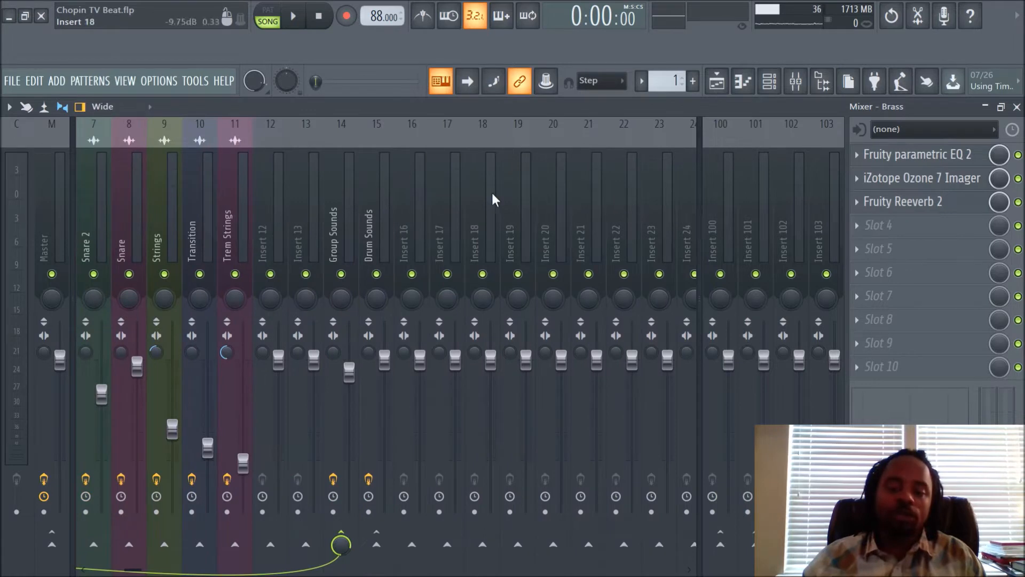
{"action": "scroll", "coordinate": [488, 192], "scroll_direction": "up", "scroll_amount": 2}
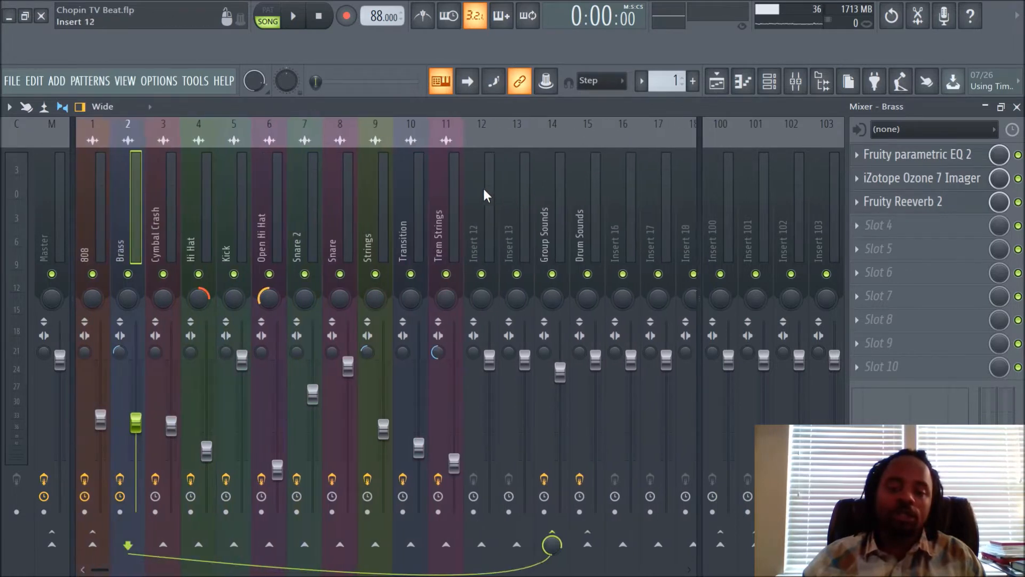
{"action": "left_click", "coordinate": [85, 229]}
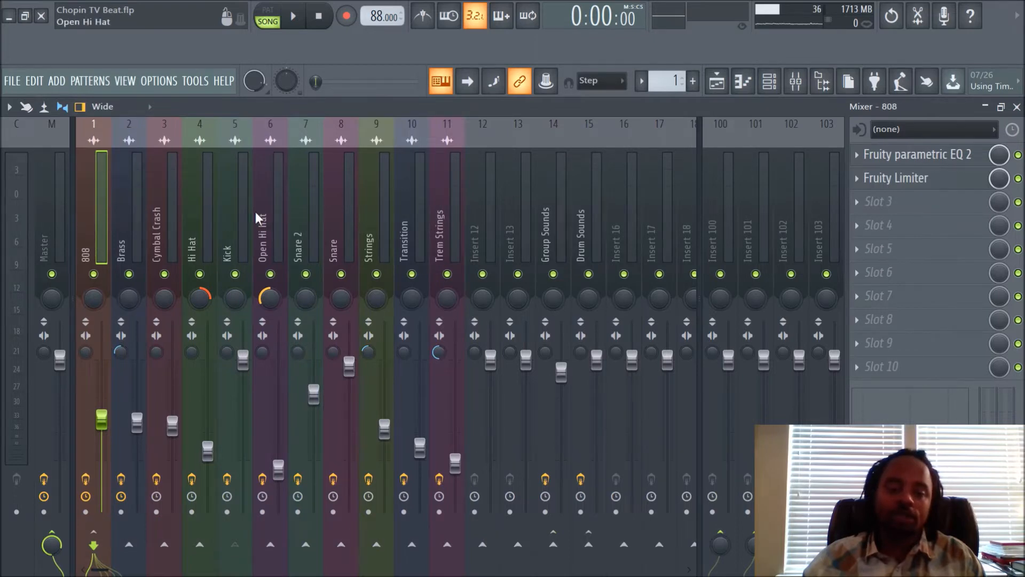
Route the selected channels to consecutive mixer tracks starting from Insert 20.
{"action": "scroll", "coordinate": [224, 214], "scroll_direction": "down", "scroll_amount": 15}
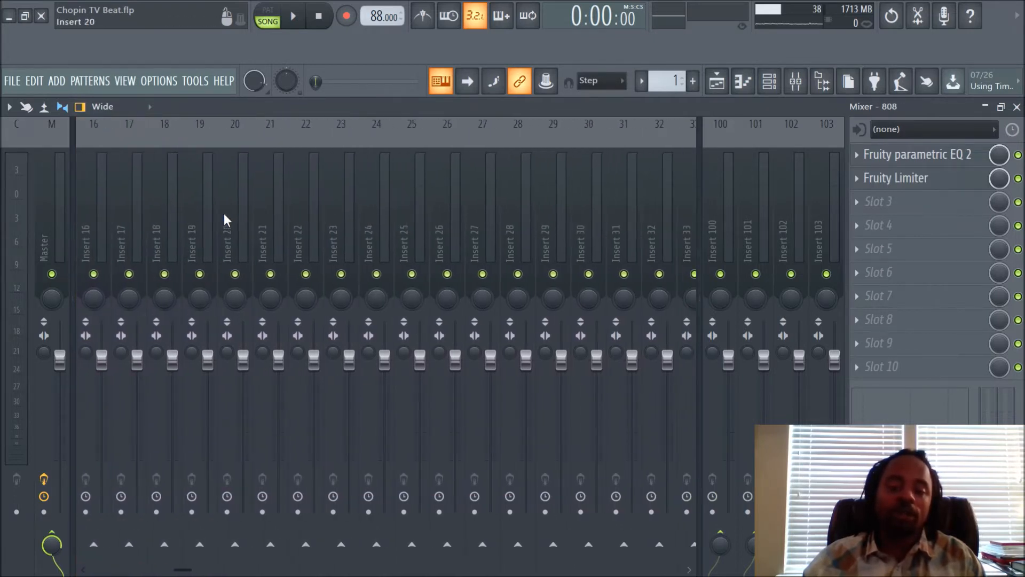
{"action": "left_click", "coordinate": [227, 198]}
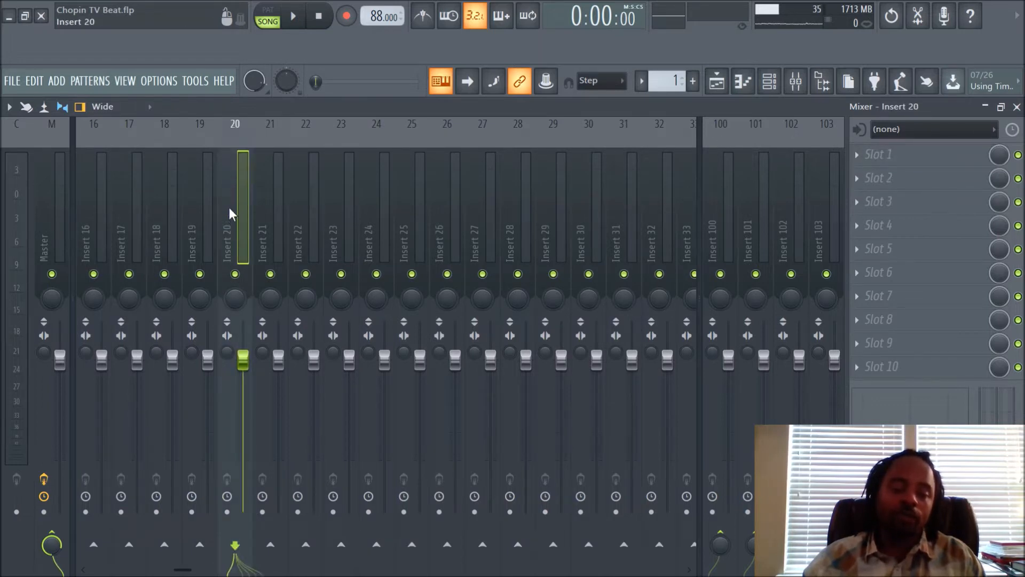
{"action": "right_click", "coordinate": [229, 207]}
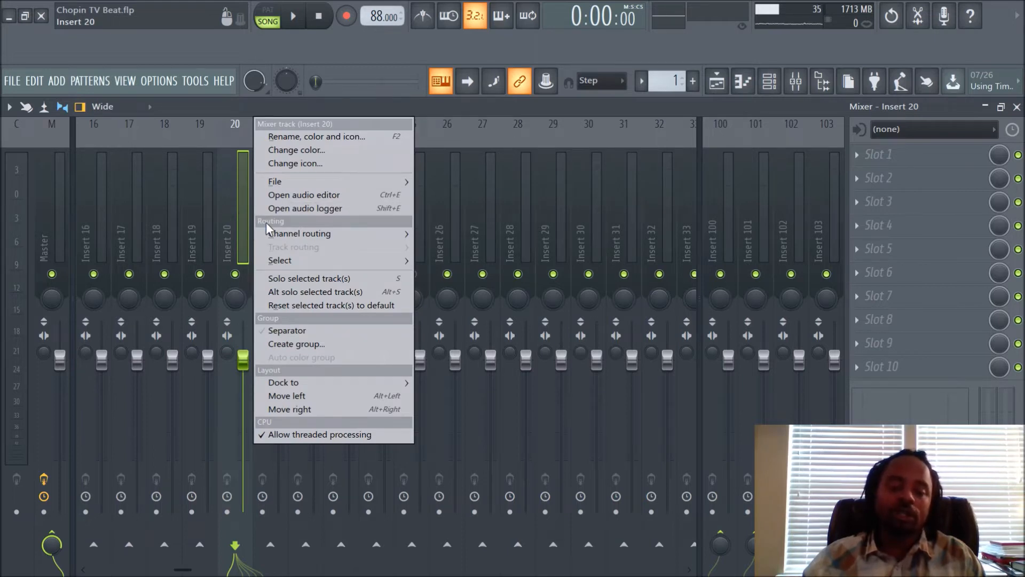
{"action": "mouse_move", "coordinate": [290, 239]}
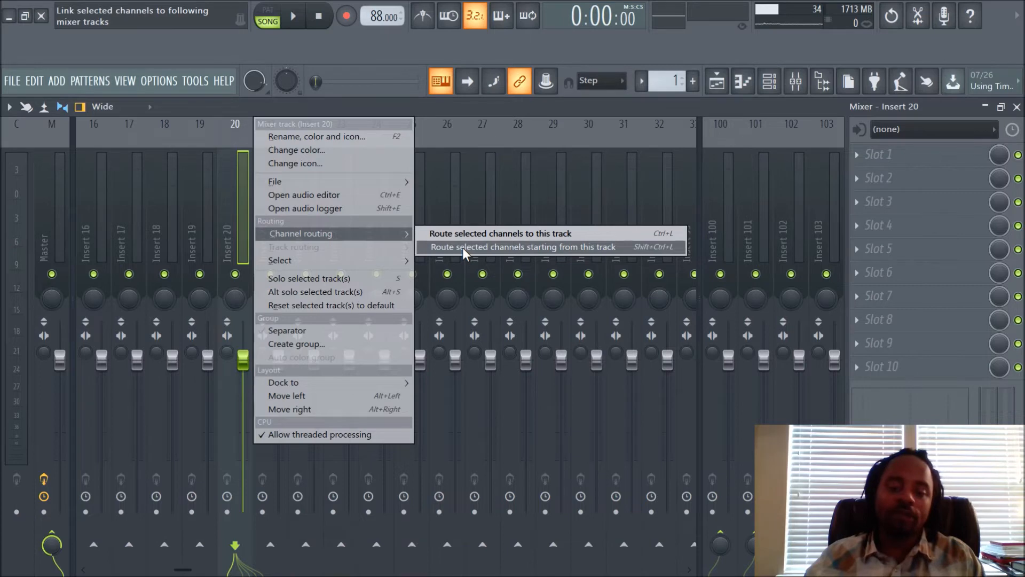
{"action": "left_click", "coordinate": [462, 248]}
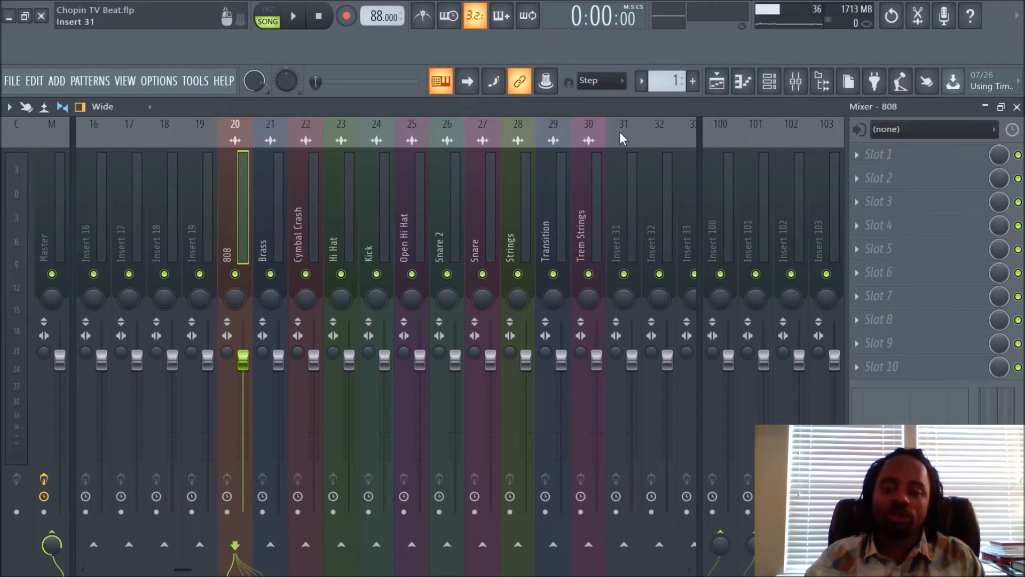
Check the channels' mixer assignments in the channel rack, and compare mixer tracks 1 to 11 with tracks 20 to 30.
{"action": "scroll", "coordinate": [298, 253], "scroll_direction": "left", "scroll_amount": 10}
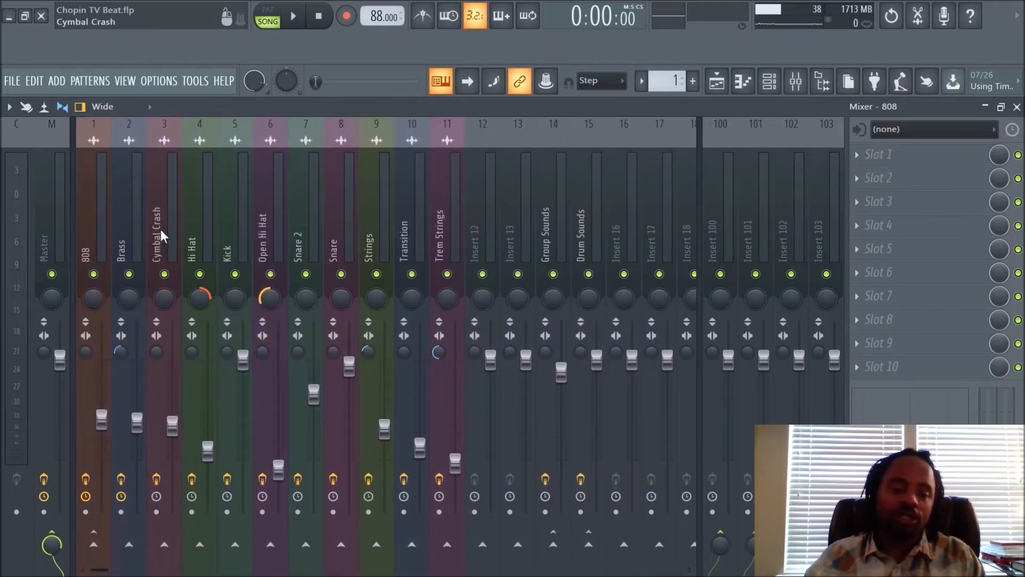
{"action": "left_click", "coordinate": [770, 81]}
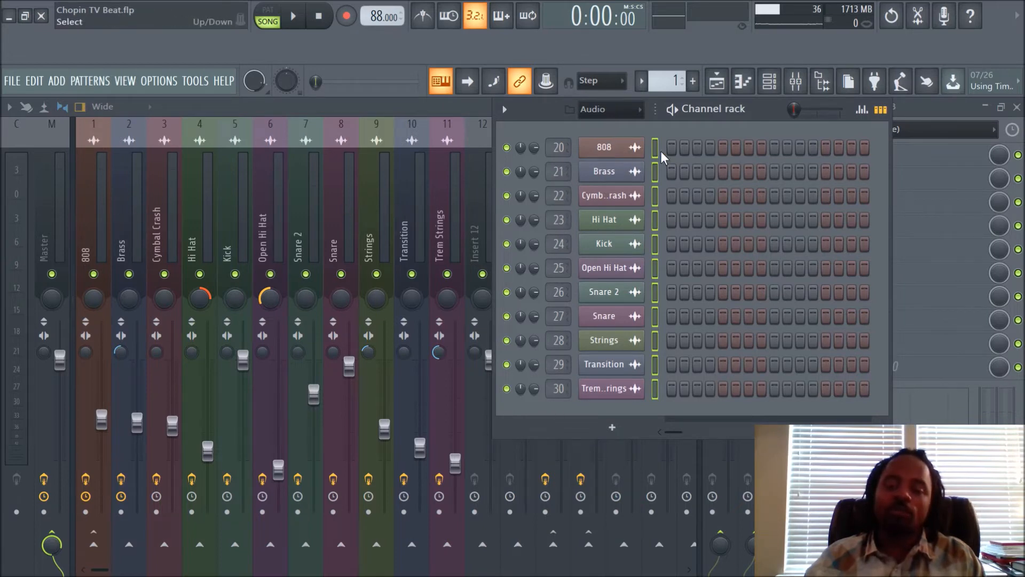
{"action": "left_click", "coordinate": [425, 108]}
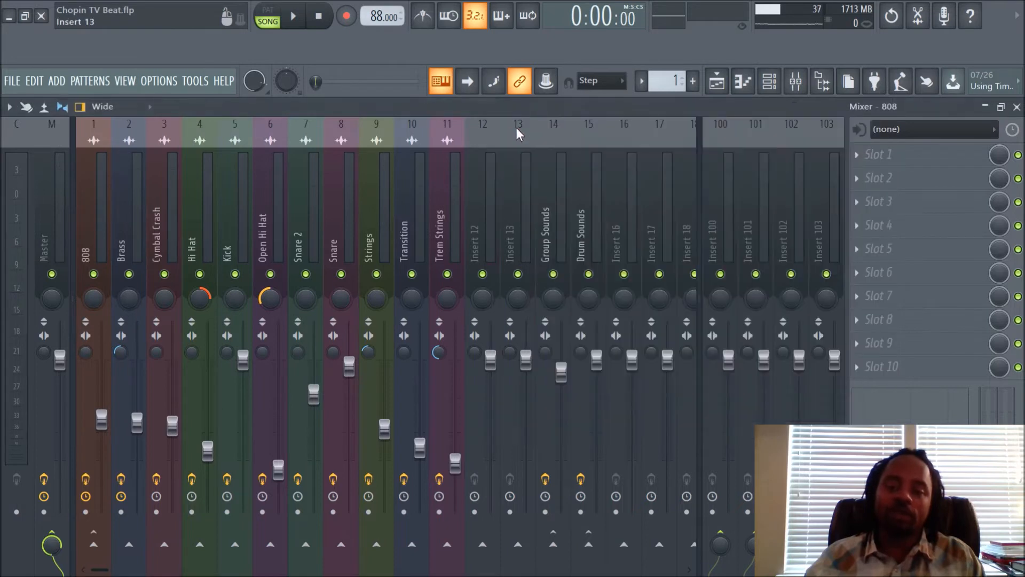
{"action": "scroll", "coordinate": [549, 192], "scroll_direction": "down", "scroll_amount": 4}
{"action": "scroll", "coordinate": [547, 193], "scroll_direction": "down", "scroll_amount": 1}
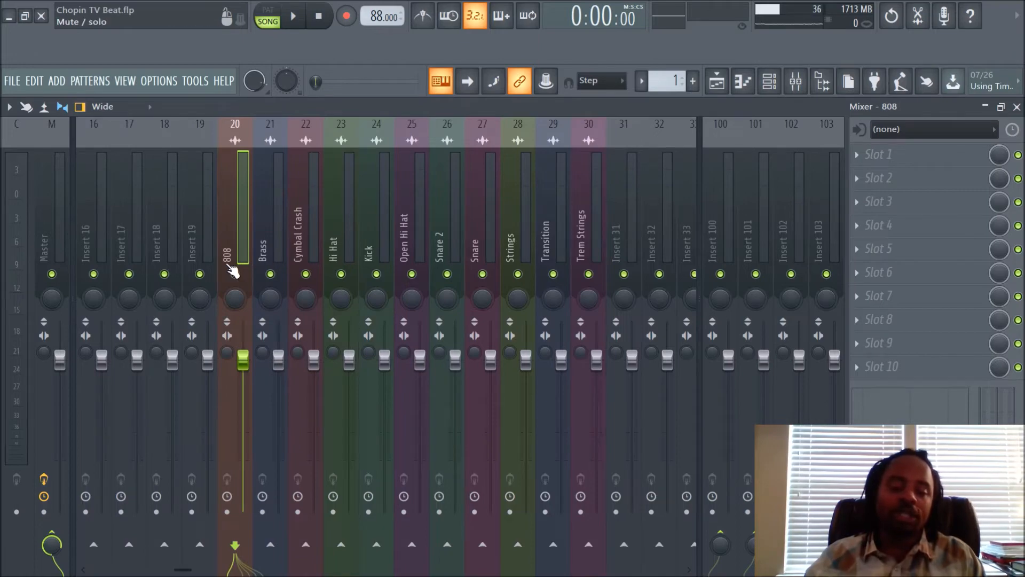
Review the playlist's audio tracks from 808 down to Trem Strings and return to the mixer.
{"action": "left_click", "coordinate": [716, 81]}
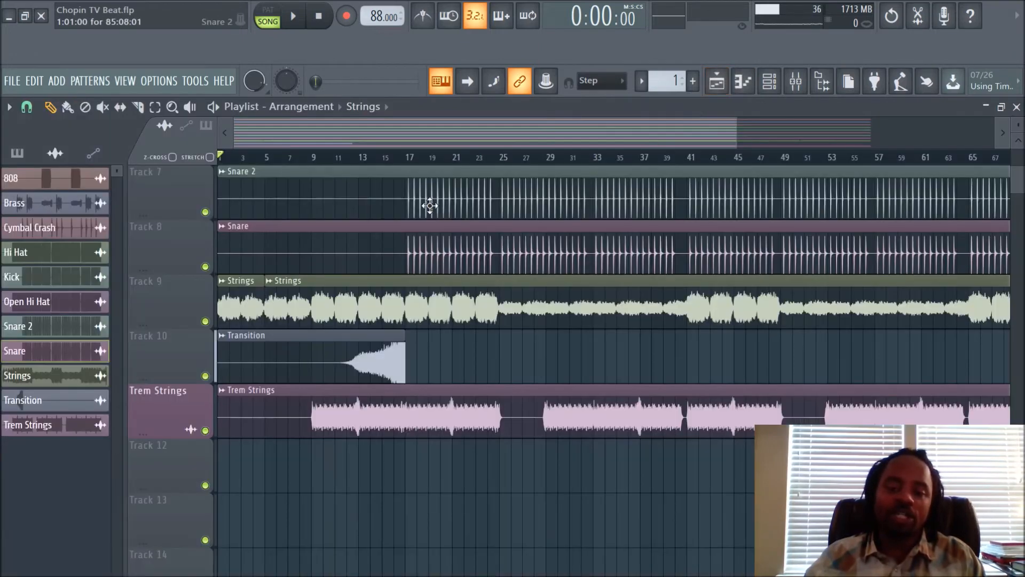
{"action": "scroll", "coordinate": [401, 213], "scroll_direction": "up", "scroll_amount": 1}
{"action": "scroll", "coordinate": [525, 213], "scroll_direction": "down", "scroll_amount": 3}
{"action": "scroll", "coordinate": [525, 213], "scroll_direction": "up", "scroll_amount": 3}
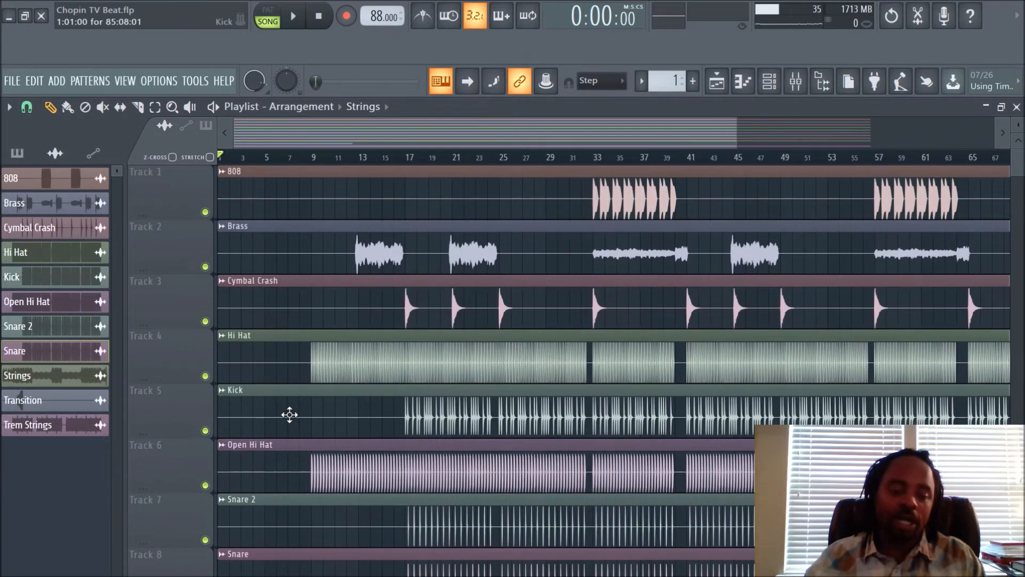
{"action": "scroll", "coordinate": [297, 466], "scroll_direction": "down", "scroll_amount": 3}
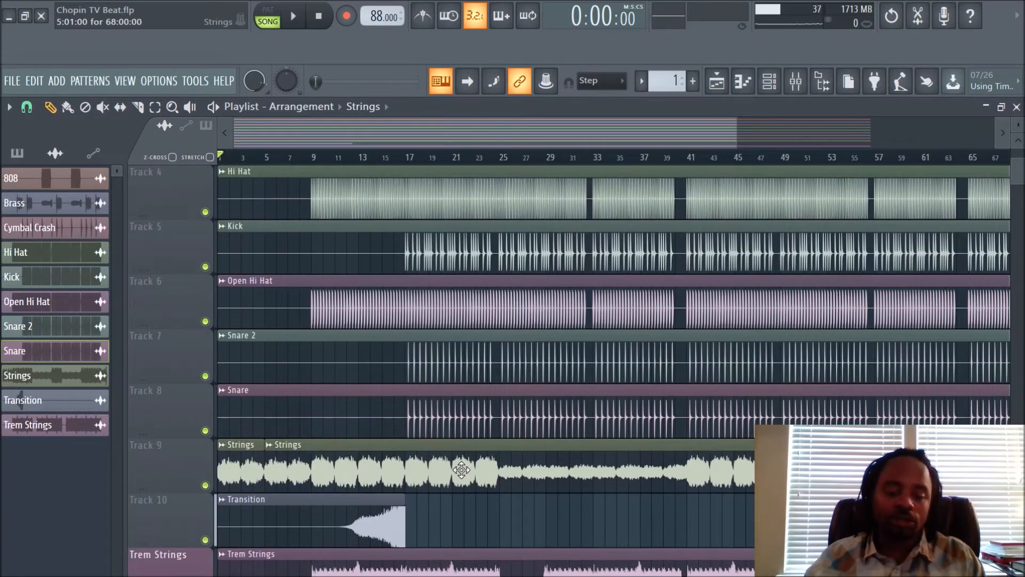
{"action": "scroll", "coordinate": [461, 470], "scroll_direction": "down", "scroll_amount": 1}
{"action": "scroll", "coordinate": [572, 515], "scroll_direction": "down", "scroll_amount": 1}
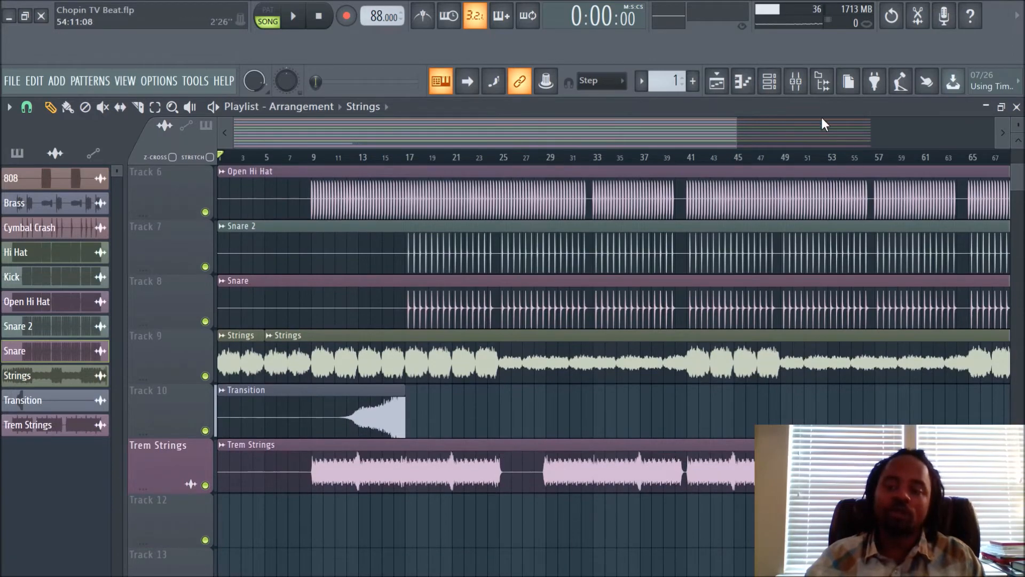
{"action": "left_click", "coordinate": [799, 89]}
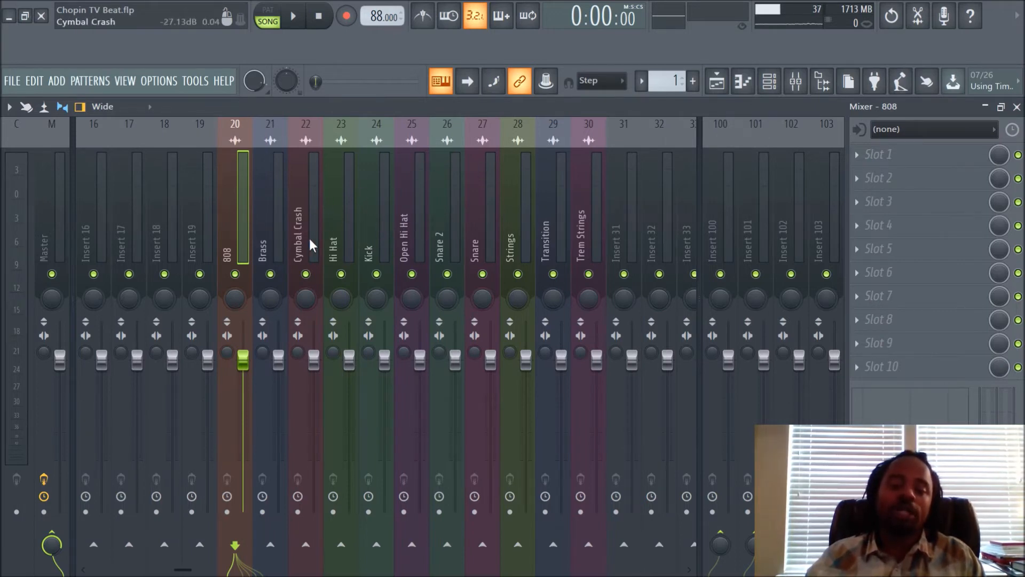
View the channel routing options of the 808 track on insert 20, and dismiss them by selecting Insert 31.
{"action": "right_click", "coordinate": [229, 222]}
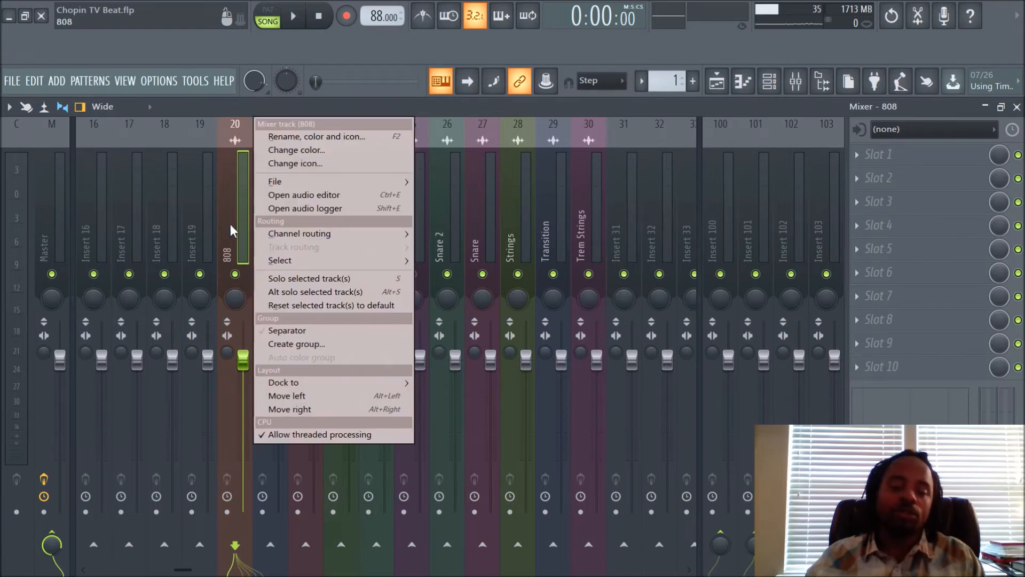
{"action": "mouse_move", "coordinate": [292, 236]}
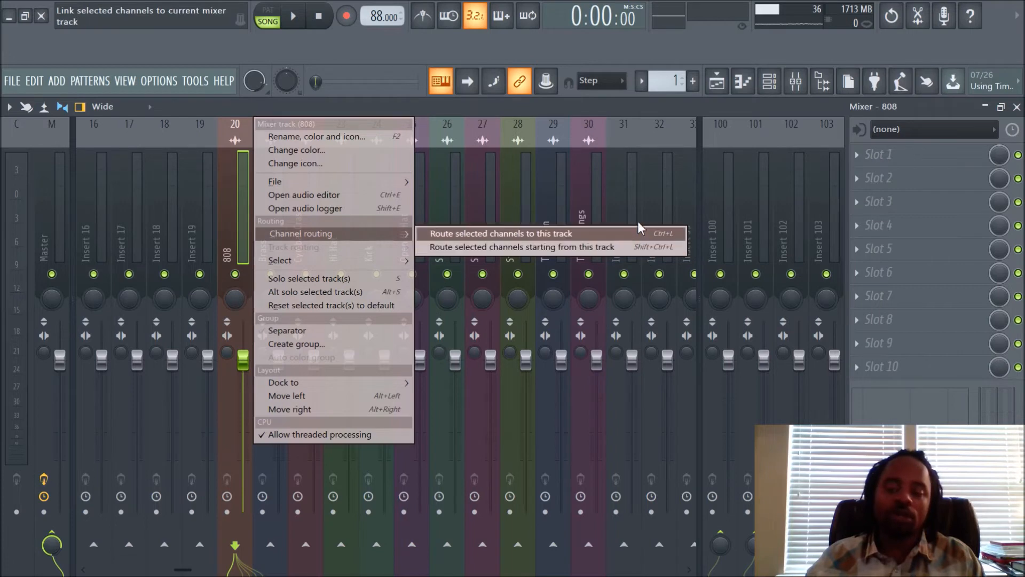
{"action": "left_click", "coordinate": [620, 188]}
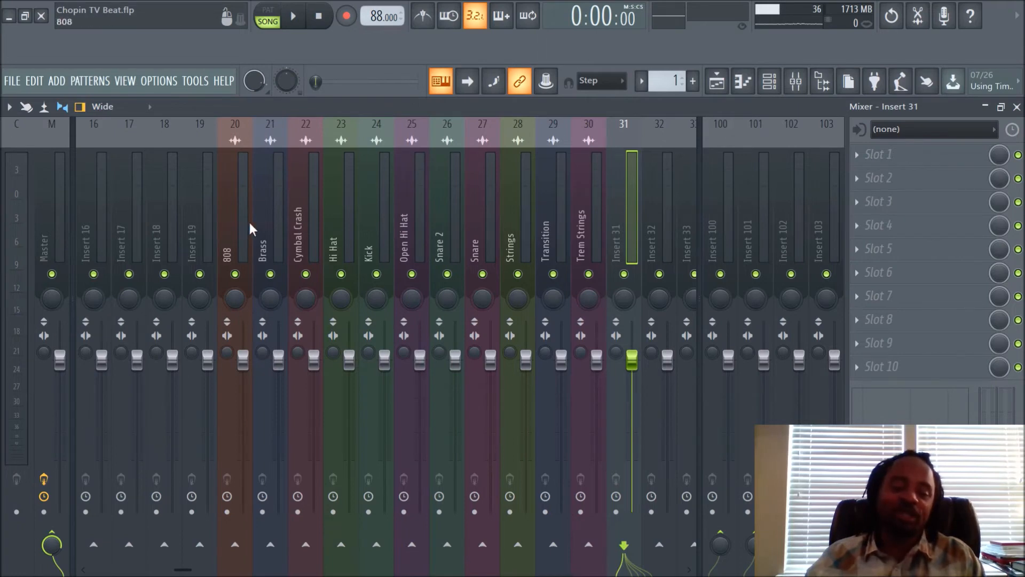
Compare the original mixer tracks 1 to 11 with the newly routed tracks from insert 20 onward.
{"action": "scroll", "coordinate": [250, 224], "scroll_direction": "up", "scroll_amount": 3}
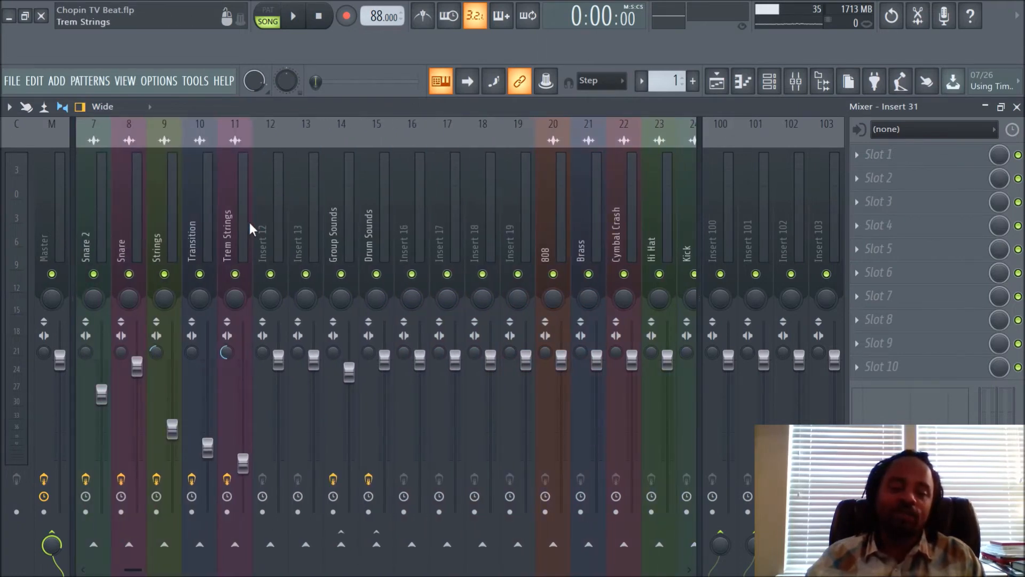
{"action": "scroll", "coordinate": [248, 220], "scroll_direction": "down", "scroll_amount": 4}
{"action": "scroll", "coordinate": [248, 220], "scroll_direction": "up", "scroll_amount": 3}
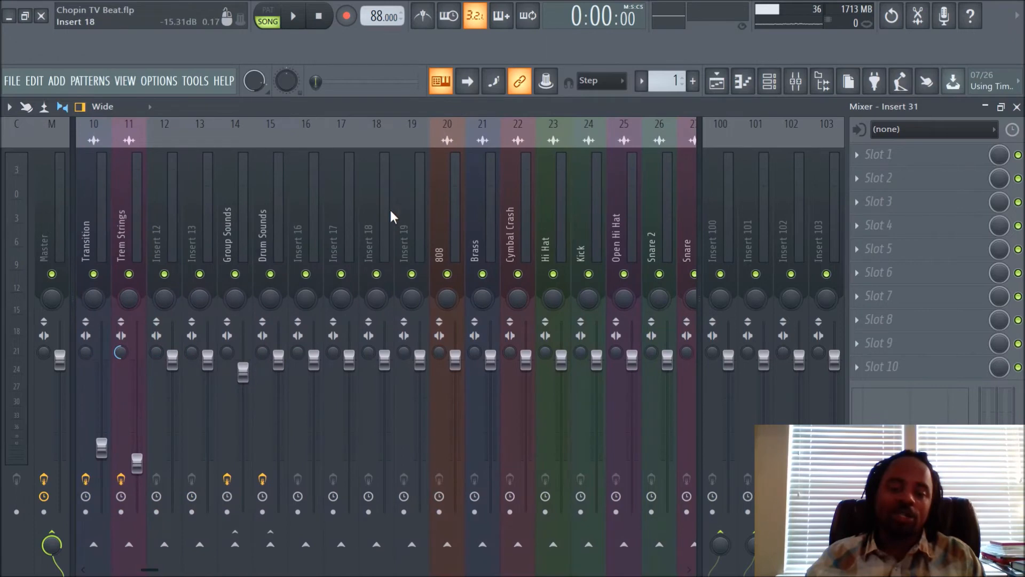
{"action": "scroll", "coordinate": [437, 204], "scroll_direction": "up", "scroll_amount": 3}
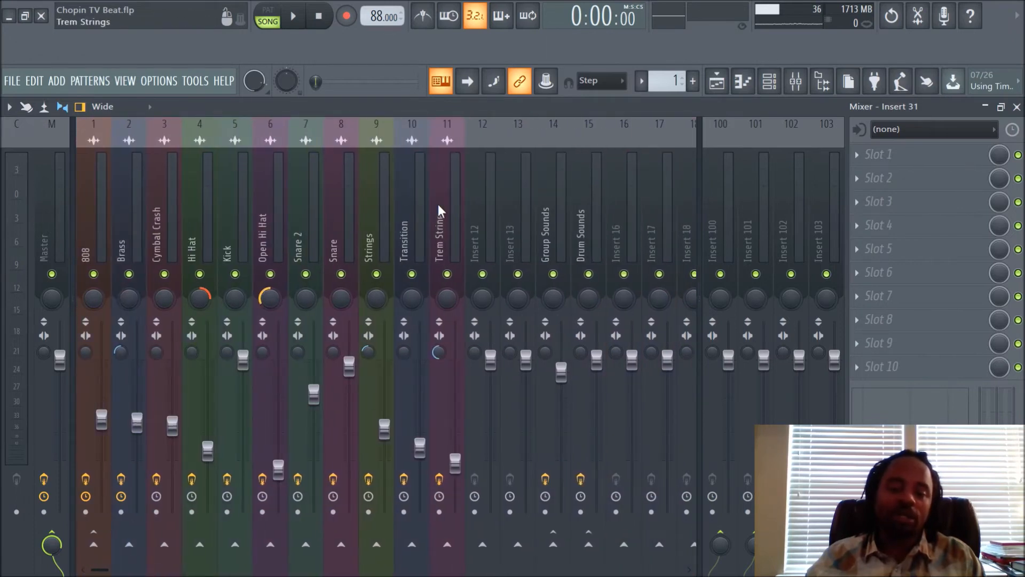
{"action": "scroll", "coordinate": [438, 208], "scroll_direction": "down", "scroll_amount": 3}
{"action": "scroll", "coordinate": [438, 208], "scroll_direction": "up", "scroll_amount": 3}
{"action": "scroll", "coordinate": [438, 208], "scroll_direction": "down", "scroll_amount": 3}
{"action": "scroll", "coordinate": [438, 211], "scroll_direction": "up", "scroll_amount": 3}
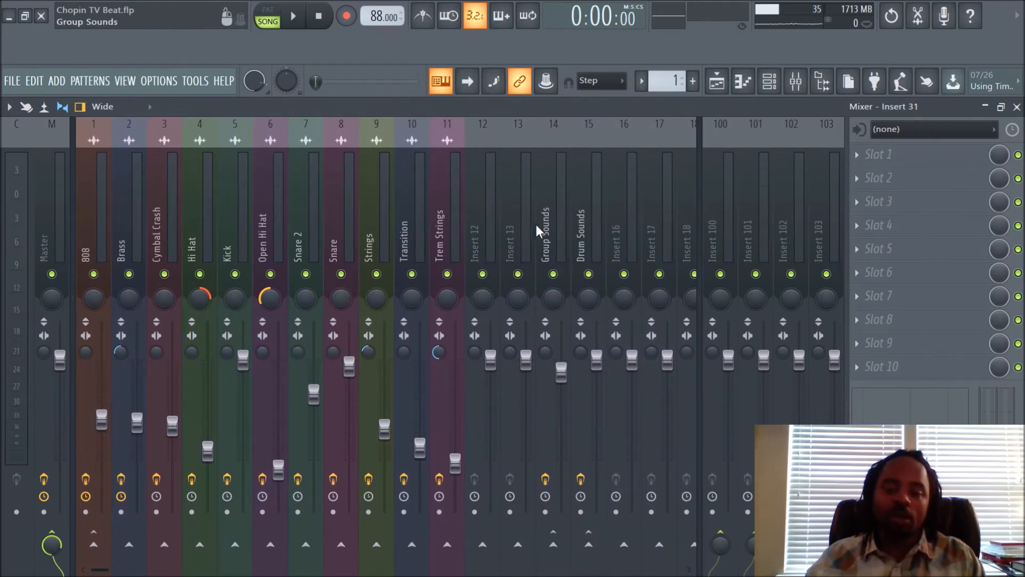
{"action": "scroll", "coordinate": [617, 209], "scroll_direction": "down", "scroll_amount": 4}
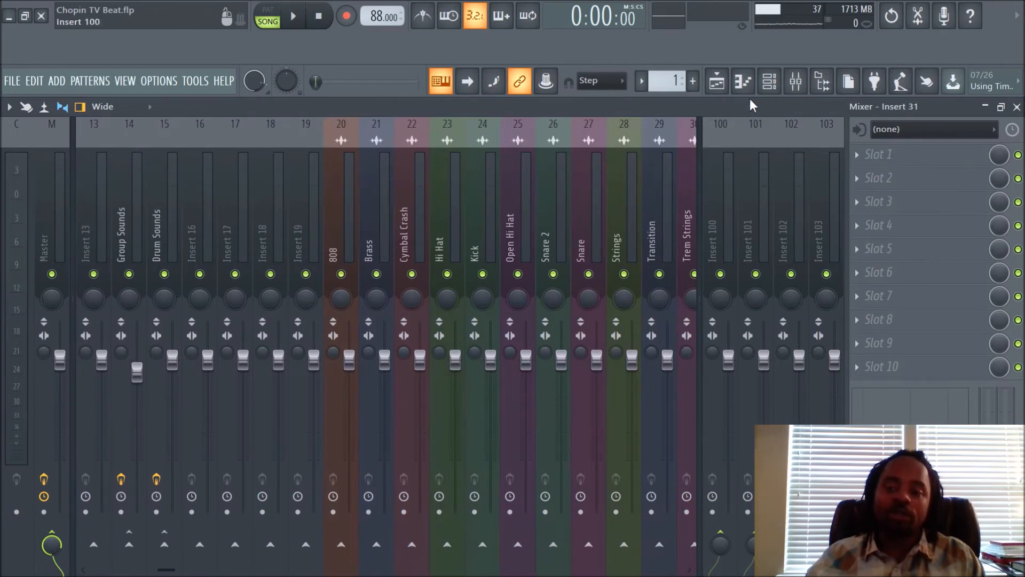
Show the playlist and look through its empty tracks below Trem Strings.
{"action": "left_click", "coordinate": [717, 81]}
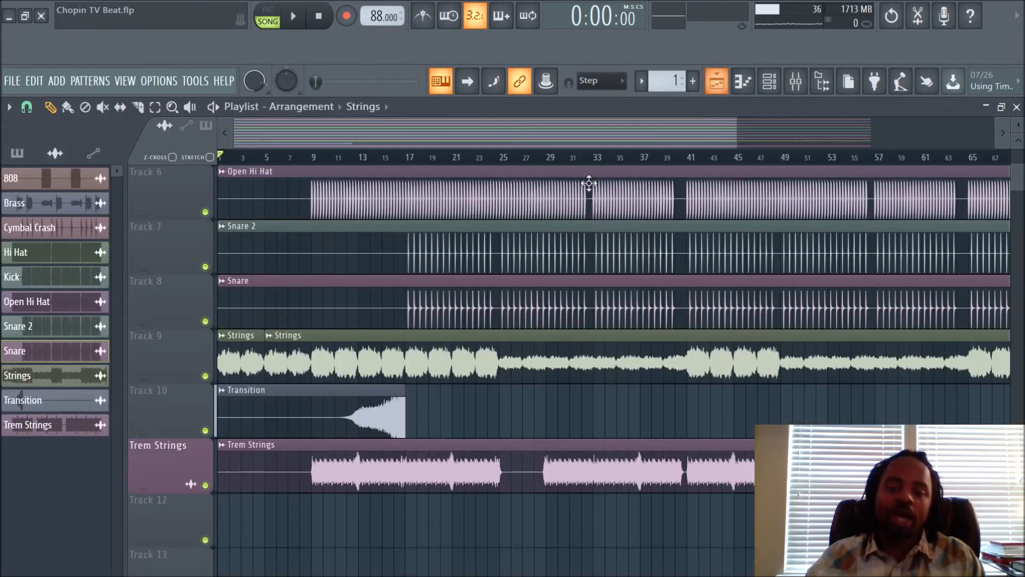
{"action": "scroll", "coordinate": [395, 310], "scroll_direction": "down", "scroll_amount": 8}
{"action": "scroll", "coordinate": [398, 318], "scroll_direction": "down", "scroll_amount": 10}
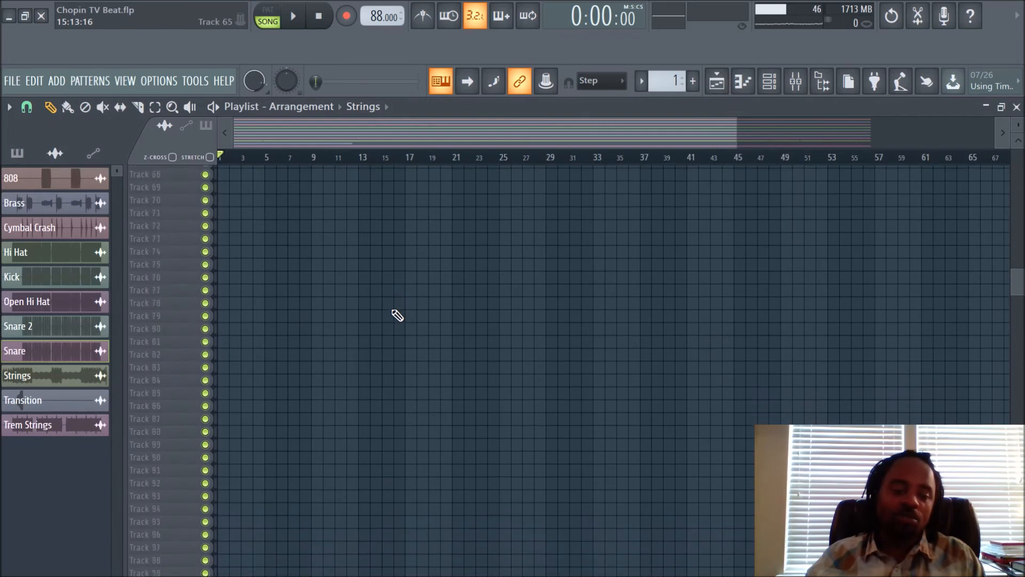
{"action": "scroll", "coordinate": [400, 310], "scroll_direction": "down", "scroll_amount": 5}
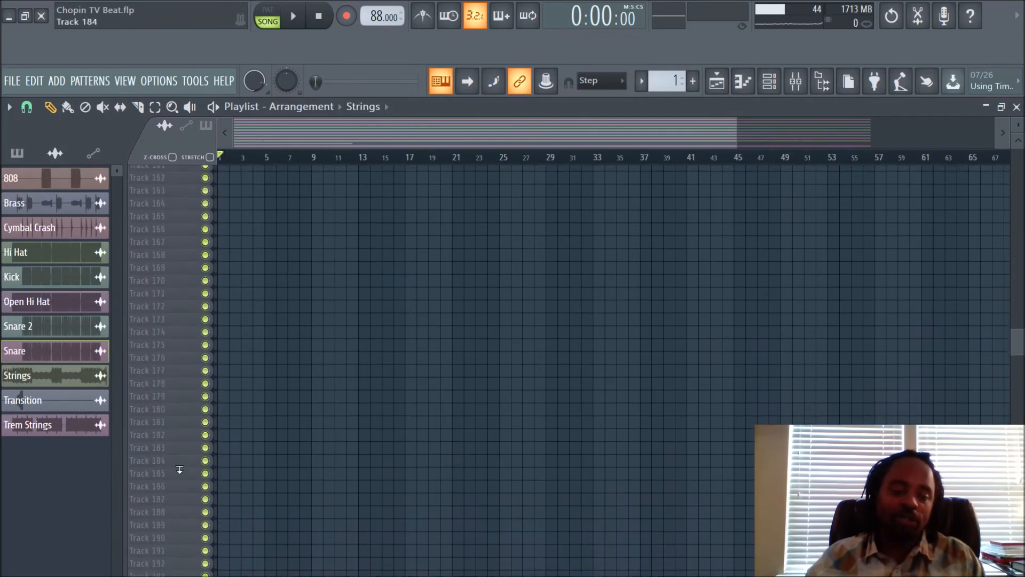
{"action": "scroll", "coordinate": [464, 428], "scroll_direction": "down", "scroll_amount": 5}
{"action": "scroll", "coordinate": [465, 422], "scroll_direction": "up", "scroll_amount": 20}
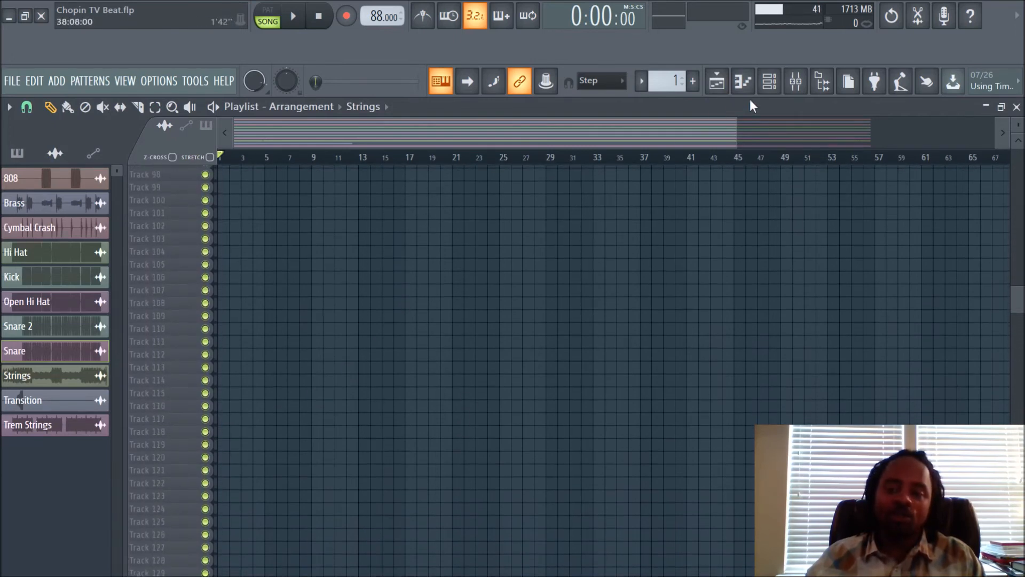
Route the 808 channel to mixer track 19 and Brass to track 20 in the channel rack, and close the rack.
{"action": "left_click", "coordinate": [769, 81]}
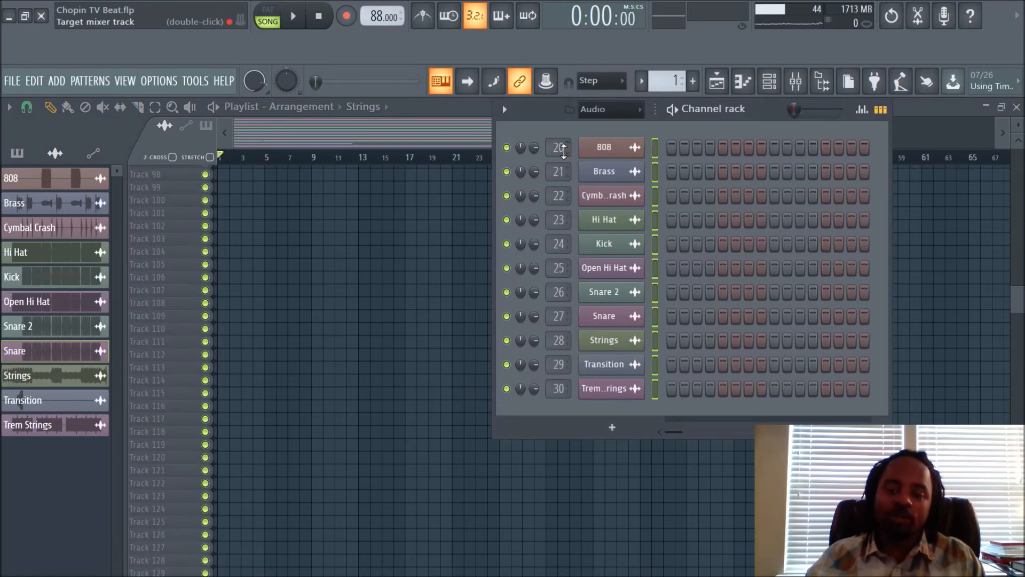
{"action": "scroll", "coordinate": [563, 151], "scroll_direction": "down", "scroll_amount": 1}
{"action": "scroll", "coordinate": [564, 166], "scroll_direction": "down", "scroll_amount": 1}
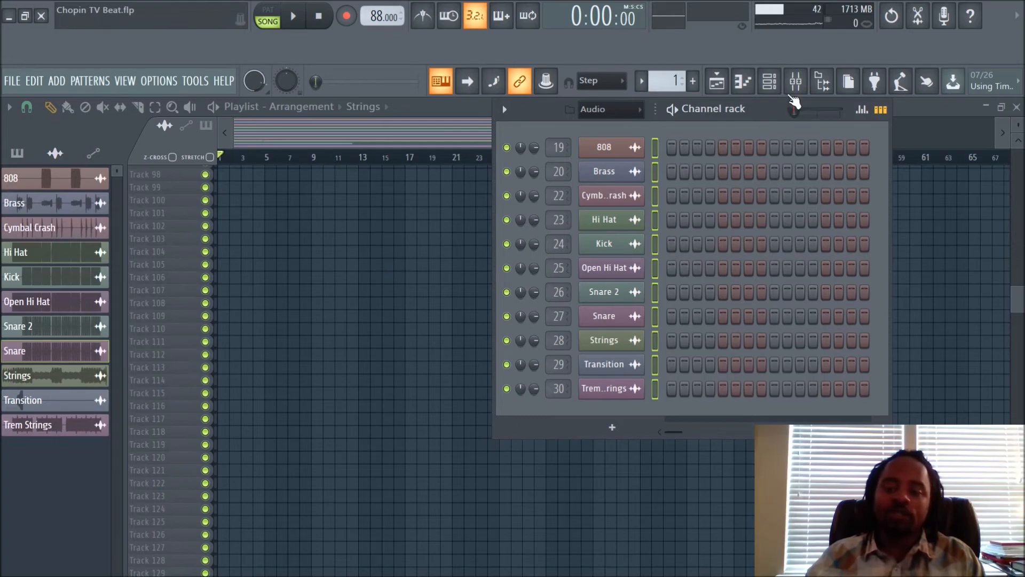
{"action": "left_click", "coordinate": [769, 81]}
Return to the first playlist tracks, and examine the mixer's tracks from insert 20 back to insert 1.
{"action": "scroll", "coordinate": [657, 378], "scroll_direction": "up", "scroll_amount": 15}
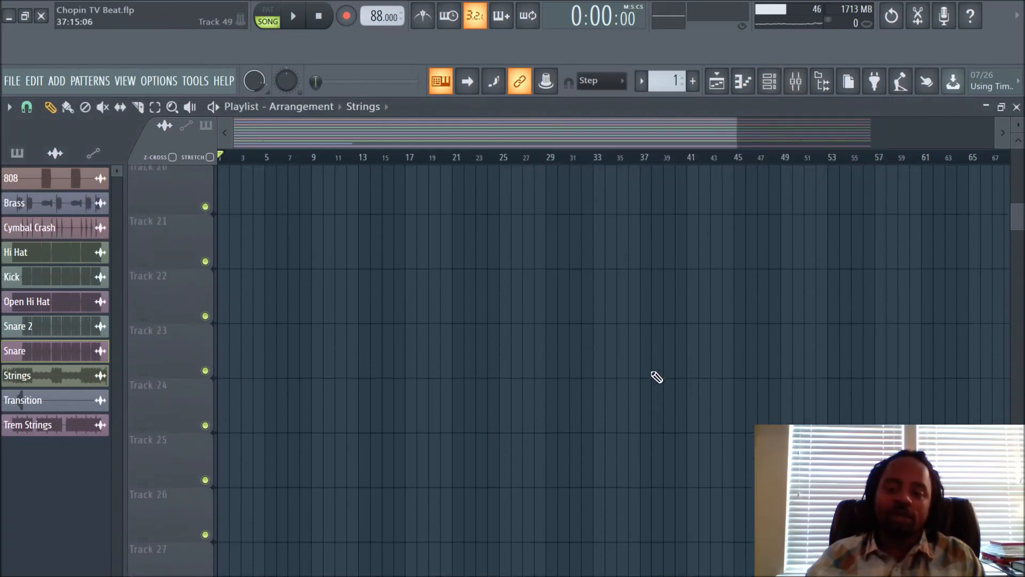
{"action": "scroll", "coordinate": [404, 356], "scroll_direction": "up", "scroll_amount": 3}
{"action": "scroll", "coordinate": [404, 356], "scroll_direction": "up", "scroll_amount": 3}
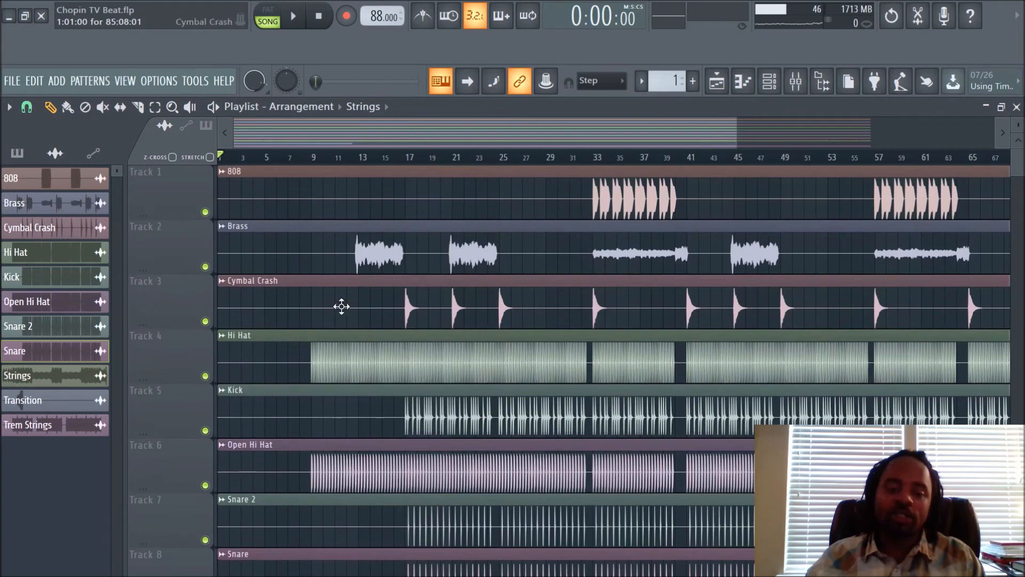
{"action": "left_click", "coordinate": [795, 82]}
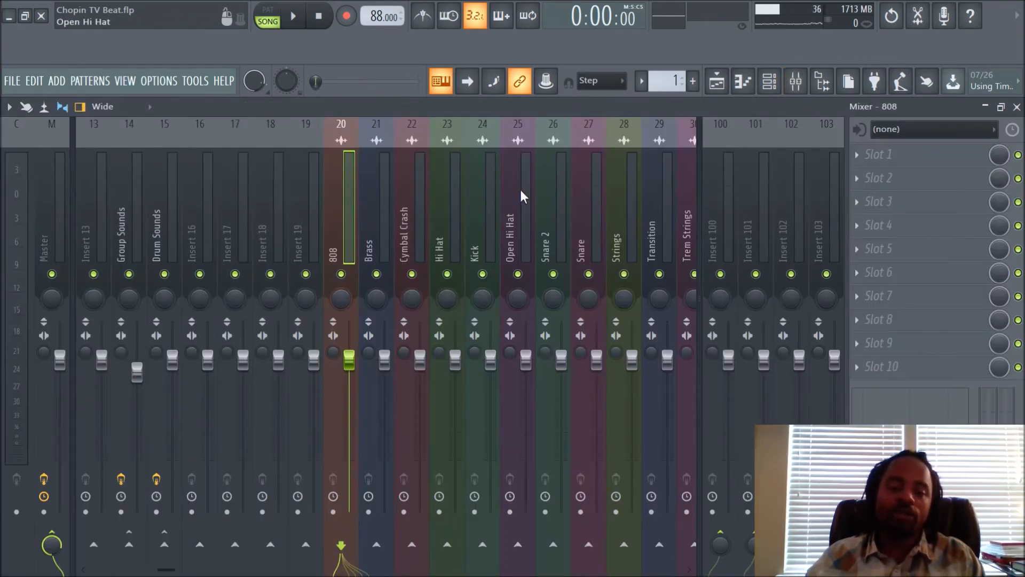
{"action": "scroll", "coordinate": [520, 187], "scroll_direction": "up", "scroll_amount": 4}
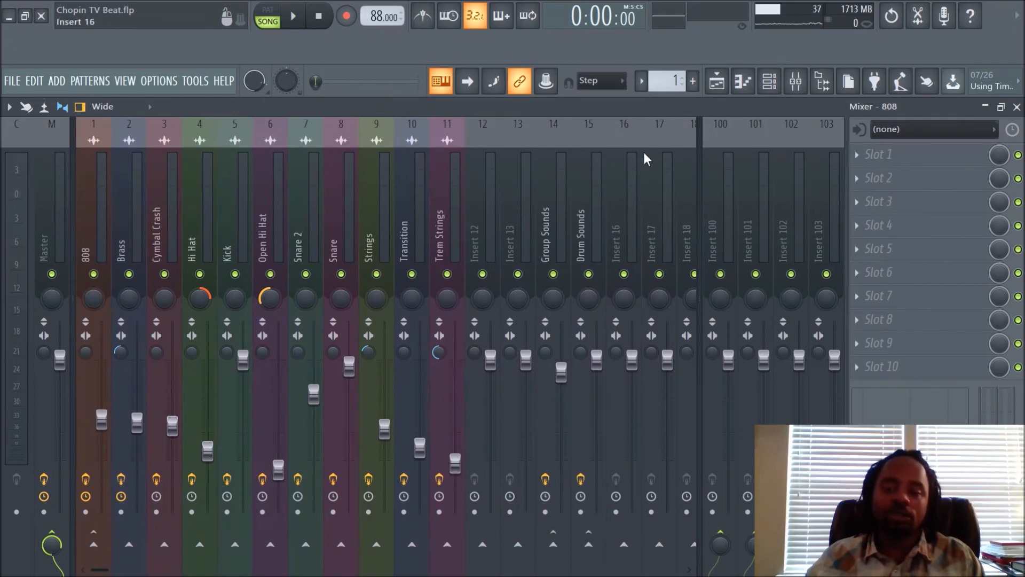
Select only the 808 channel in the channel rack and return to the playlist.
{"action": "left_click", "coordinate": [769, 81]}
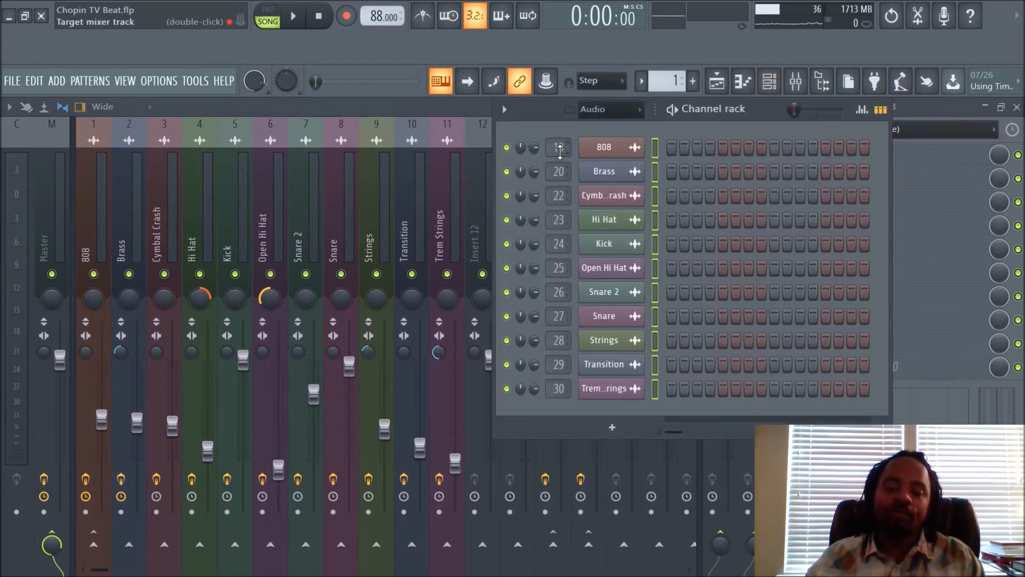
{"action": "left_click", "coordinate": [655, 150]}
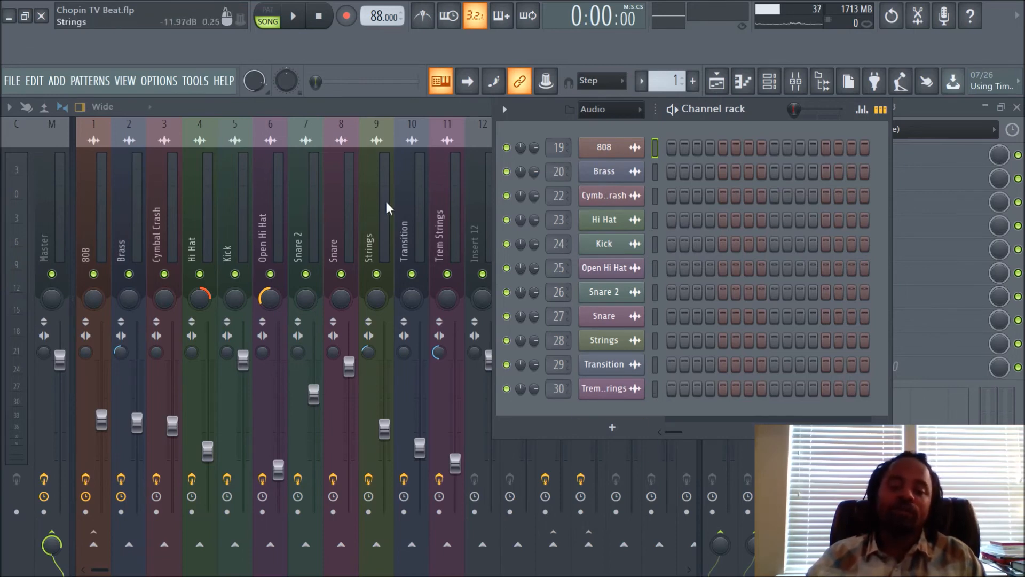
{"action": "left_click", "coordinate": [716, 82]}
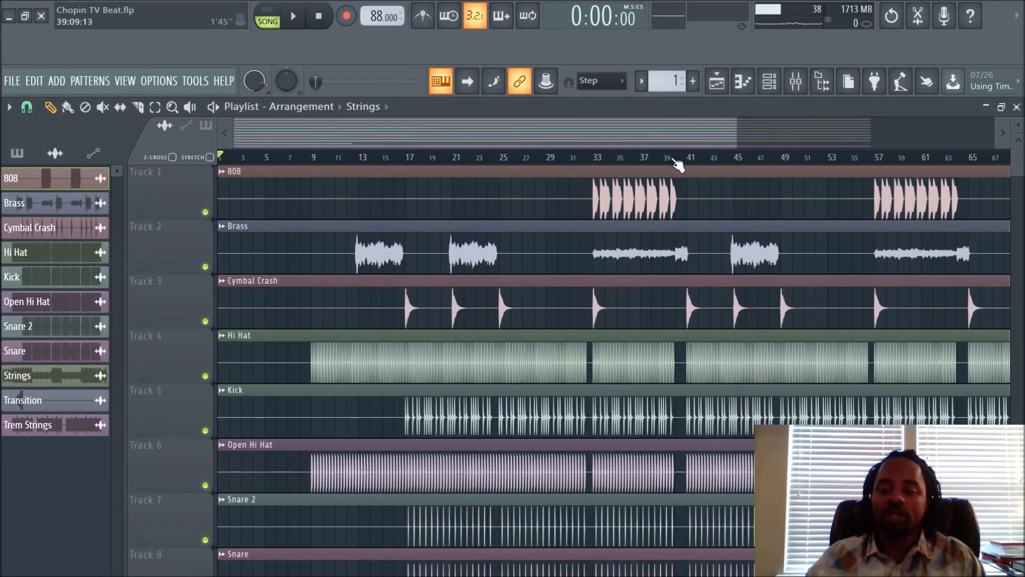
Show the mixer, look through the unused inserts after the second Trem Strings track, and select insert 35 and finally insert 40.
{"action": "scroll", "coordinate": [678, 160], "scroll_direction": "down", "scroll_amount": 2}
{"action": "scroll", "coordinate": [678, 160], "scroll_direction": "down", "scroll_amount": 2}
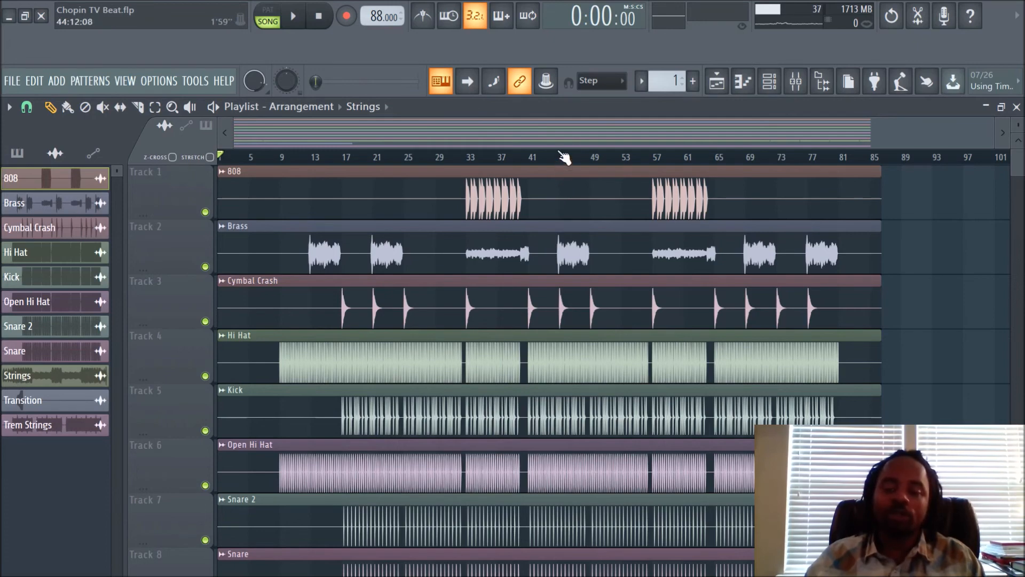
{"action": "left_click", "coordinate": [796, 82]}
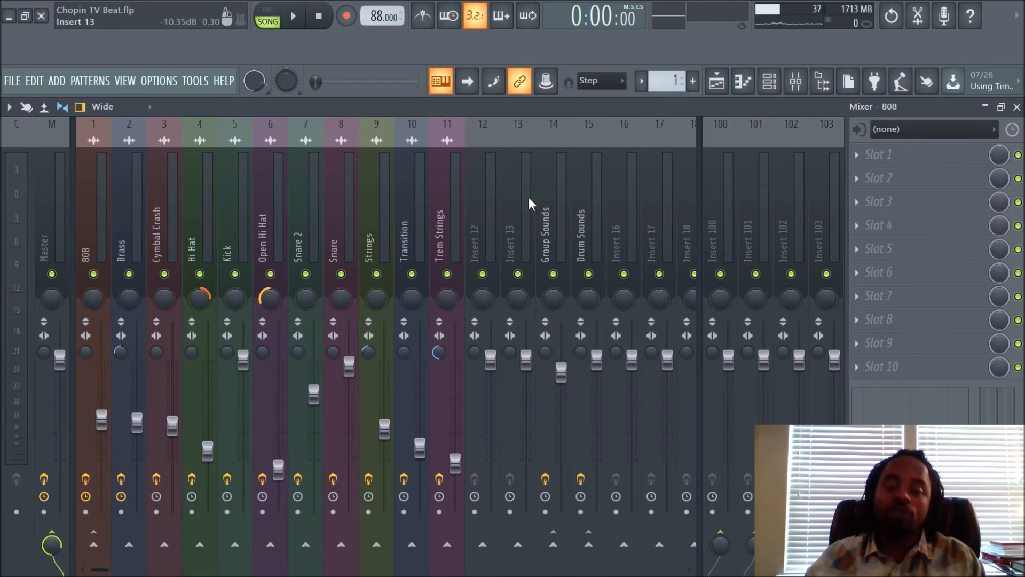
{"action": "scroll", "coordinate": [617, 193], "scroll_direction": "down", "scroll_amount": 7}
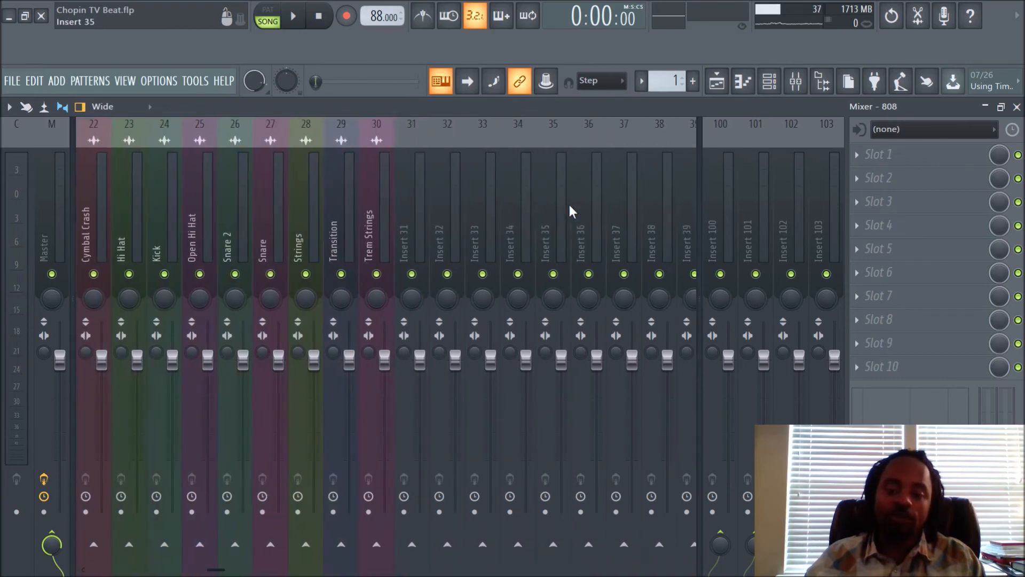
{"action": "scroll", "coordinate": [555, 193], "scroll_direction": "down", "scroll_amount": 2}
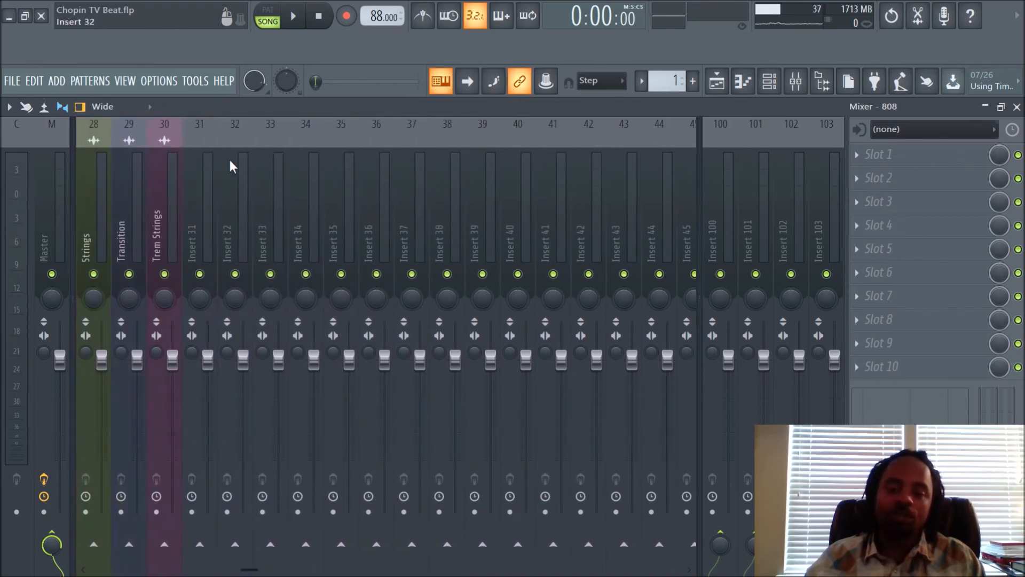
{"action": "left_click", "coordinate": [338, 216]}
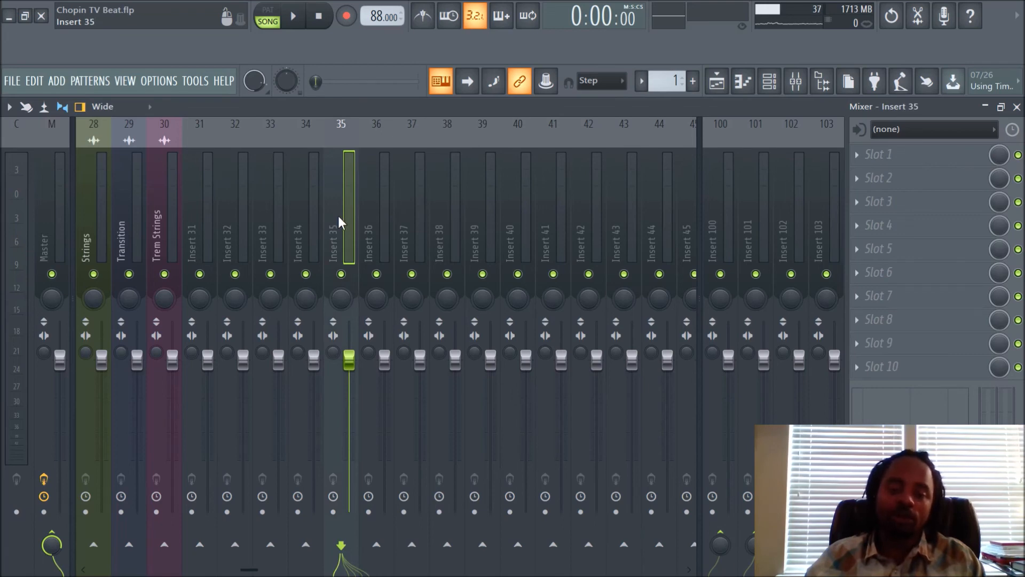
{"action": "left_click", "coordinate": [506, 223]}
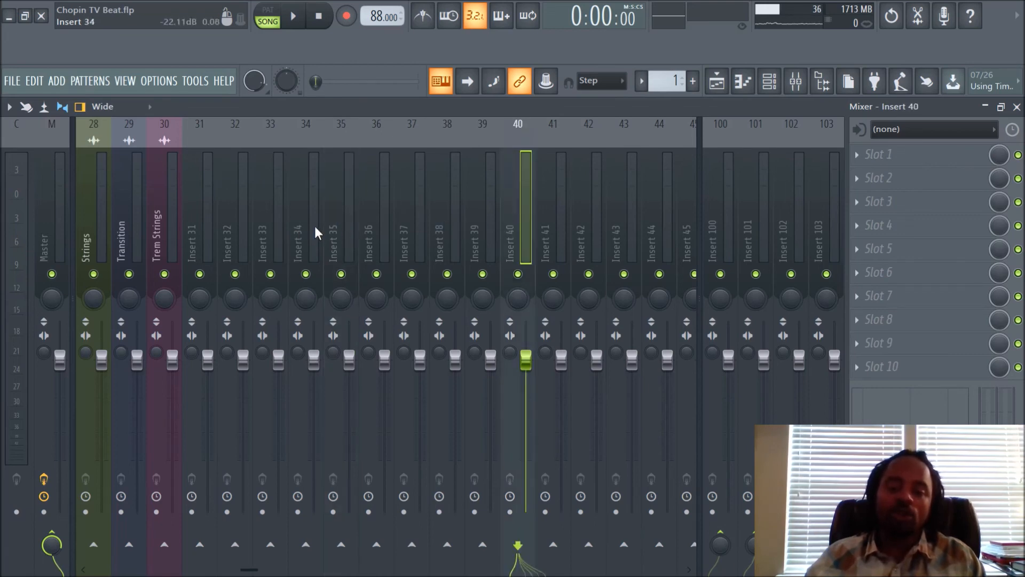
{"action": "scroll", "coordinate": [411, 223], "scroll_direction": "up", "scroll_amount": 5}
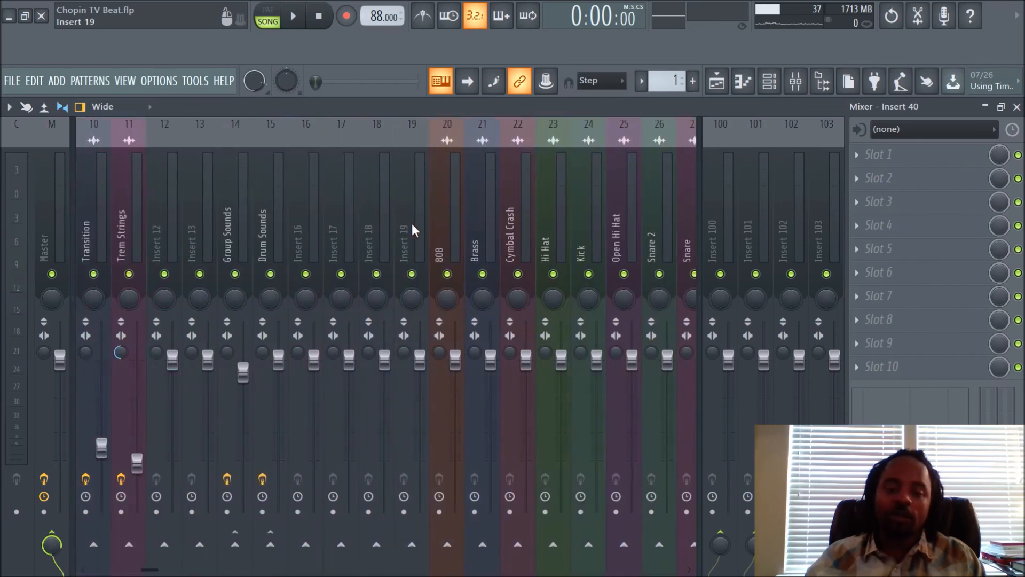
Return to the playlist and examine the arrangement's audio tracks from the 808 track downward across the song's full length.
{"action": "left_click", "coordinate": [716, 80]}
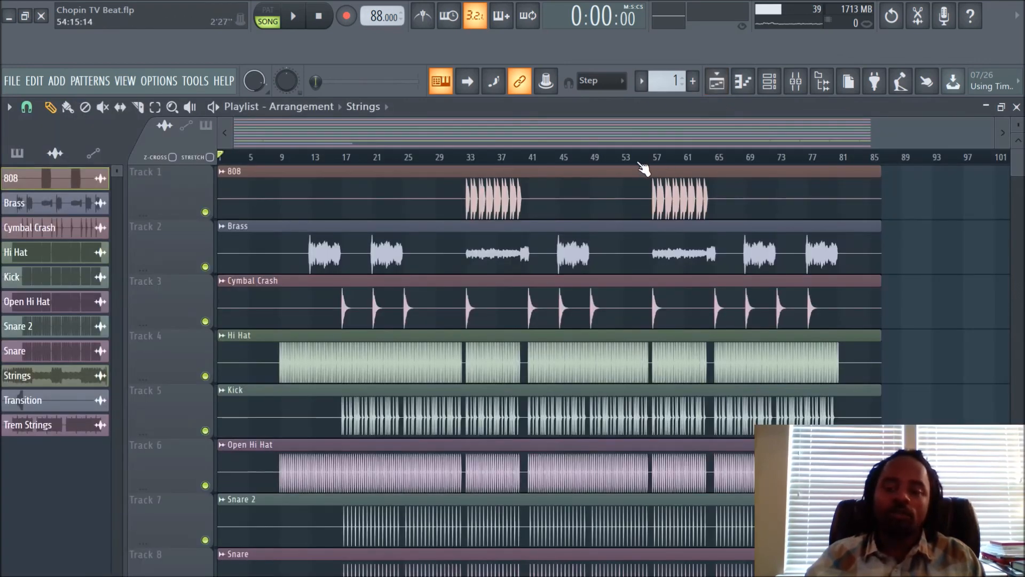
{"action": "scroll", "coordinate": [643, 168], "scroll_direction": "up", "scroll_amount": 1}
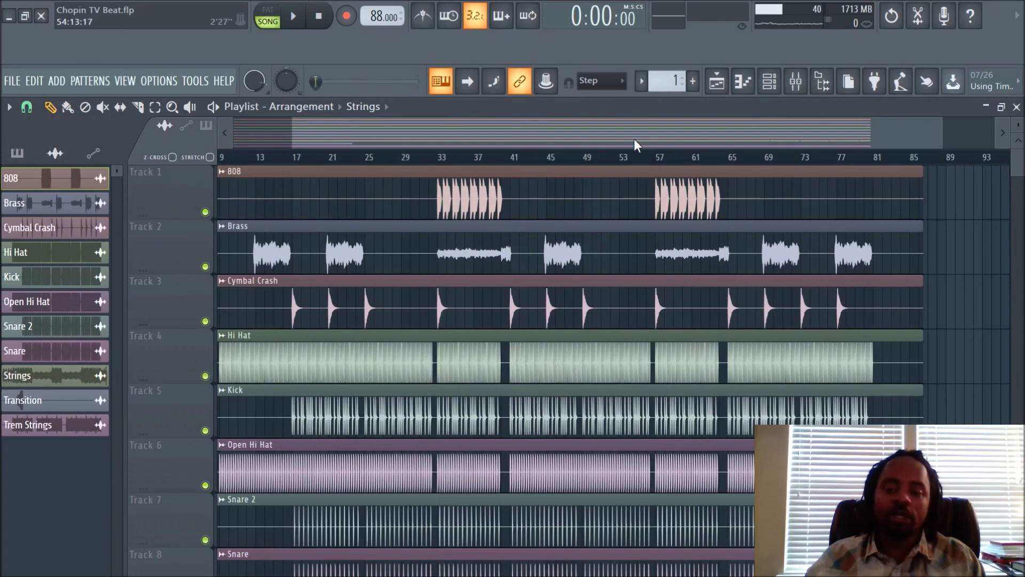
{"action": "left_click_drag", "start_coordinate": [634, 137], "coordinate": [517, 140]}
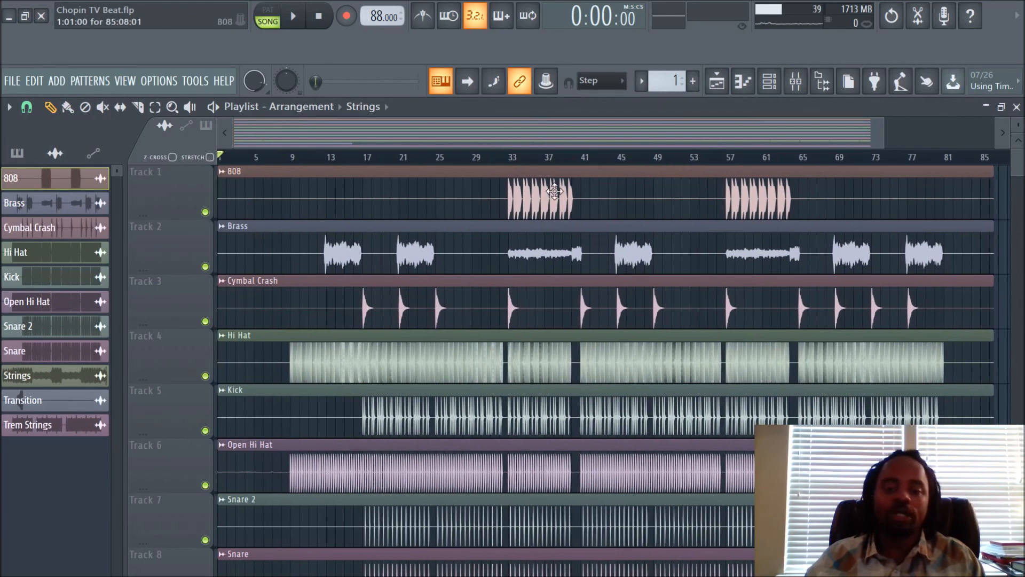
{"action": "scroll", "coordinate": [629, 275], "scroll_direction": "down", "scroll_amount": 5}
{"action": "scroll", "coordinate": [261, 199], "scroll_direction": "up", "scroll_amount": 5}
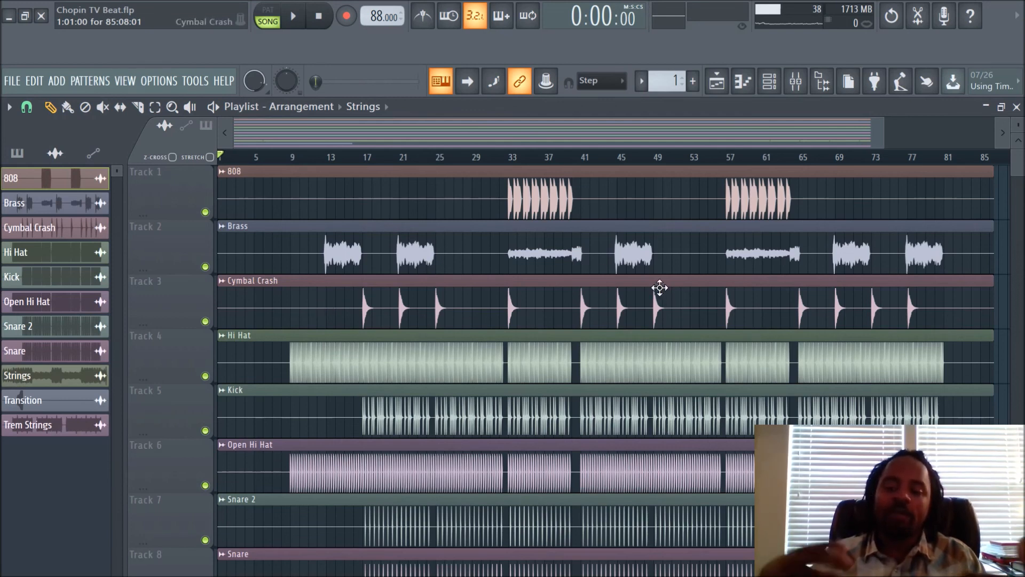
{"action": "scroll", "coordinate": [665, 315], "scroll_direction": "down", "scroll_amount": 5}
{"action": "scroll", "coordinate": [665, 315], "scroll_direction": "up", "scroll_amount": 5}
{"action": "scroll", "coordinate": [555, 165], "scroll_direction": "up", "scroll_amount": 4}
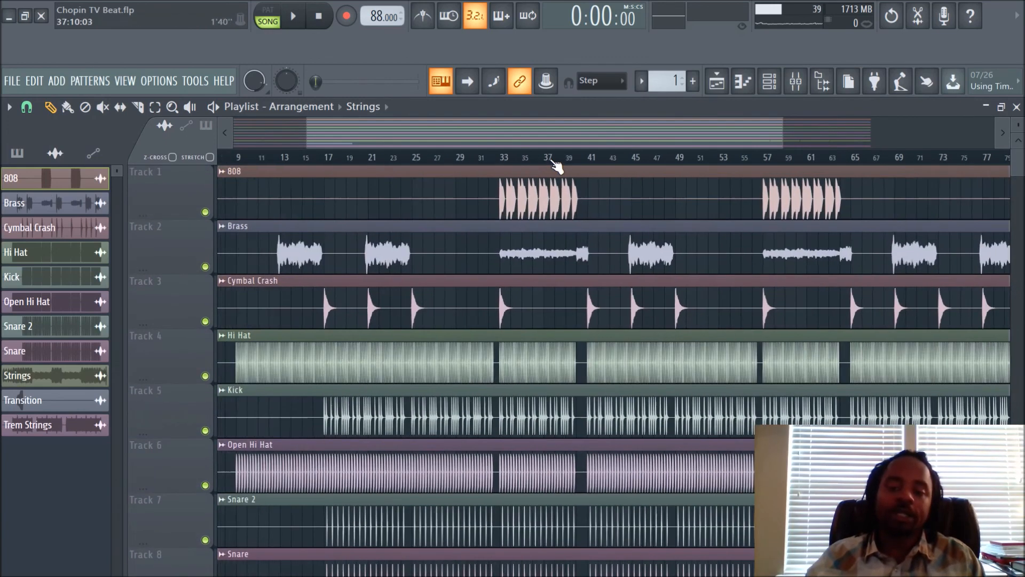